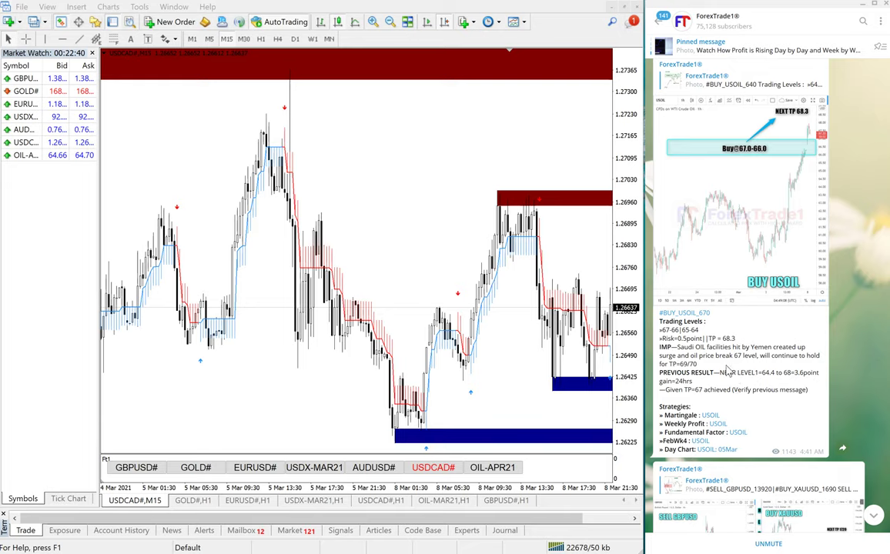
# Circle the previous result in the BUY_USOIL_670 post and look through the SELL GBPUSD and BUY XAUUSD post below it
pyautogui.scroll(-1, 727, 373)
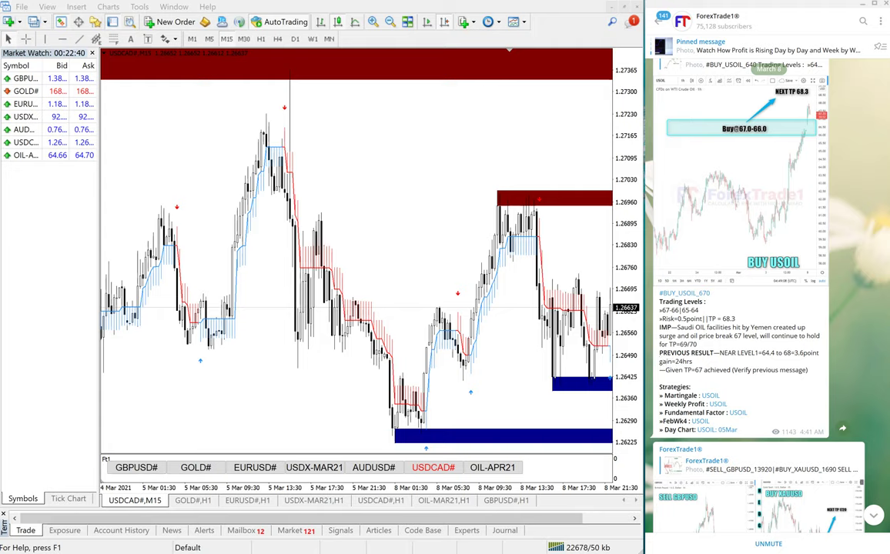
pyautogui.moveTo(720, 359)
pyautogui.mouseDown()
pyautogui.moveTo(663, 339)
pyautogui.moveTo(700, 296)
pyautogui.mouseUp()
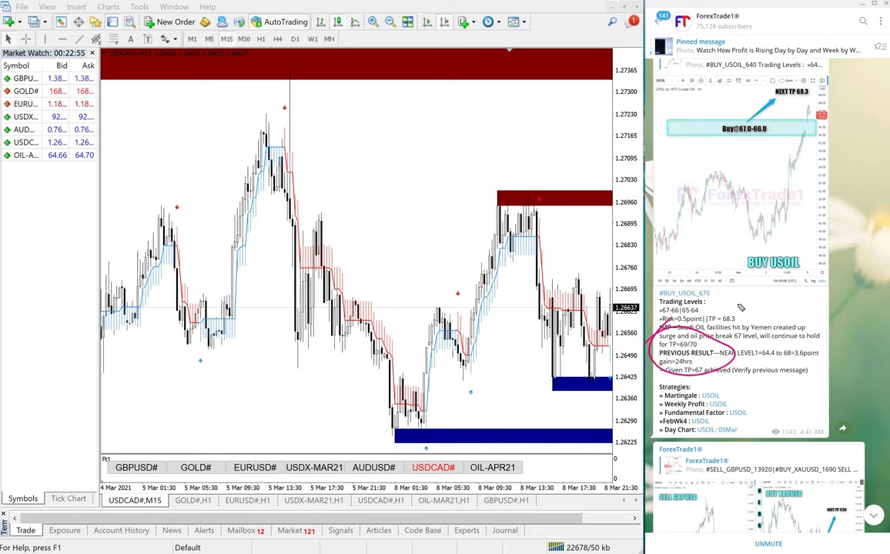
pyautogui.scroll(-5, 740, 307)
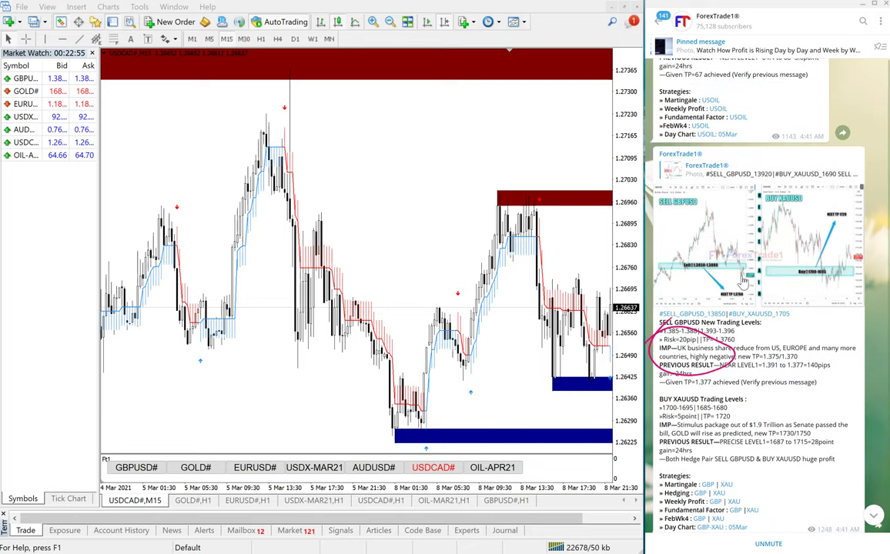
pyautogui.scroll(-1, 744, 283)
pyautogui.scroll(1, 731, 383)
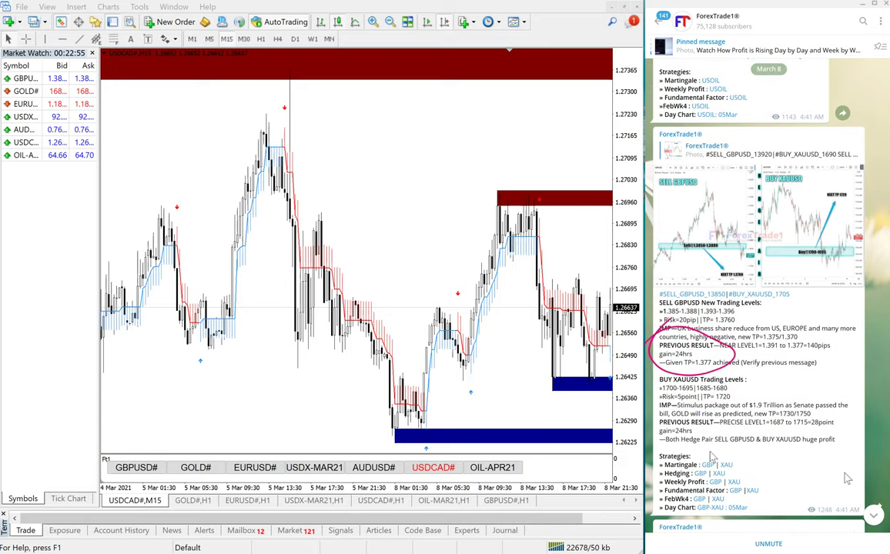
pyautogui.scroll(-2, 847, 479)
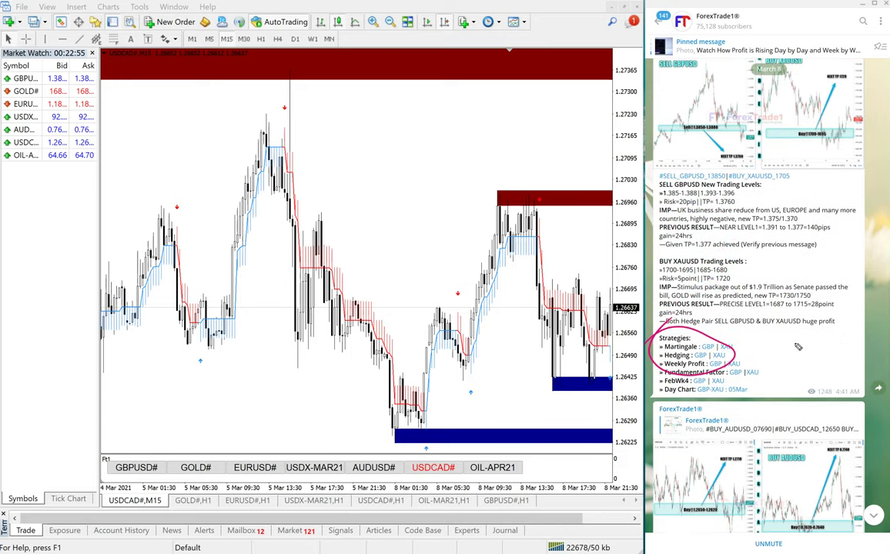
# Return to the BUY_USOIL_670 post and trace its quoted message back to the BUY_USOIL_640 post of March 5
pyautogui.scroll(3, 797, 347)
pyautogui.scroll(3, 795, 347)
pyautogui.scroll(2, 795, 347)
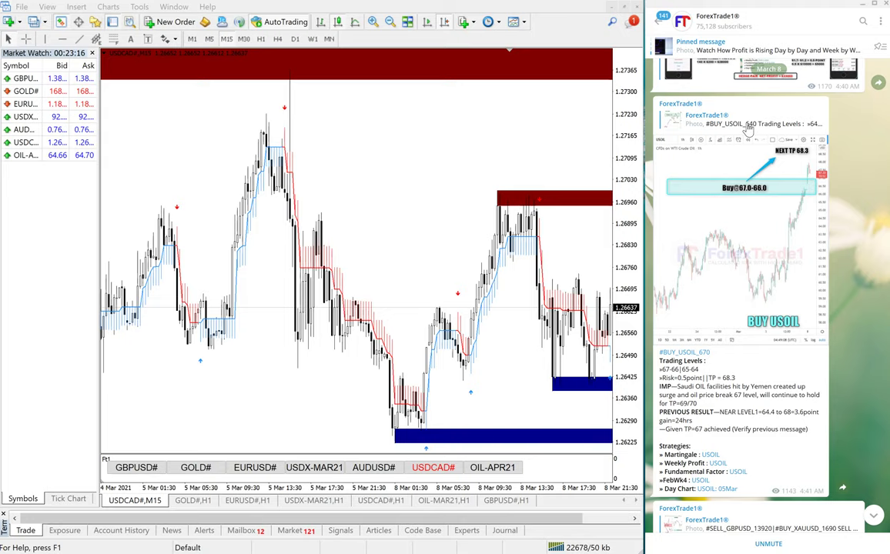
pyautogui.scroll(-5, 763, 125)
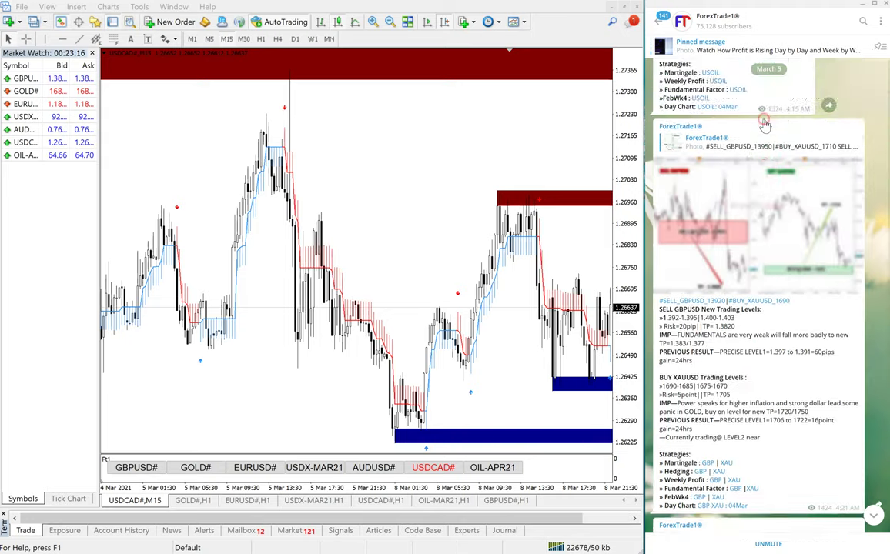
pyautogui.scroll(5, 764, 123)
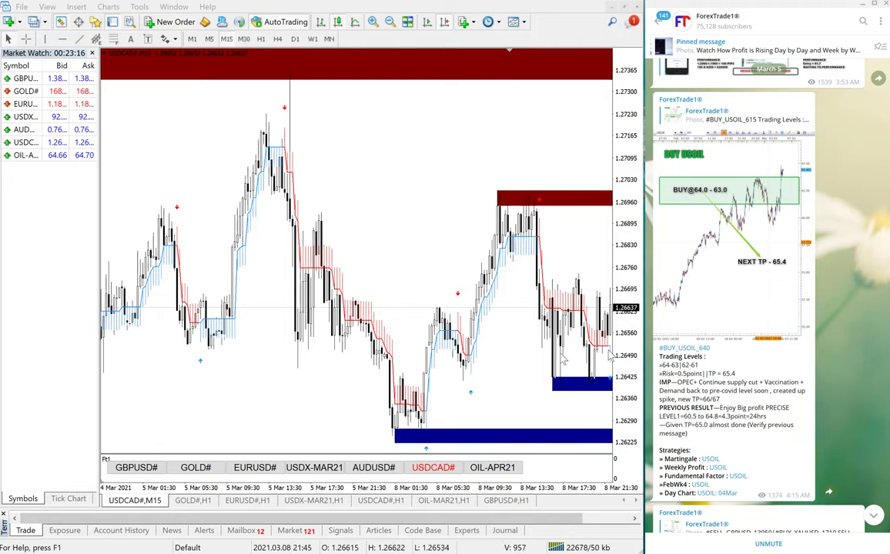
# Switch the chart to OIL-APR21 and zoom it out so the 4 to 8 March price move fits
pyautogui.click(499, 469)
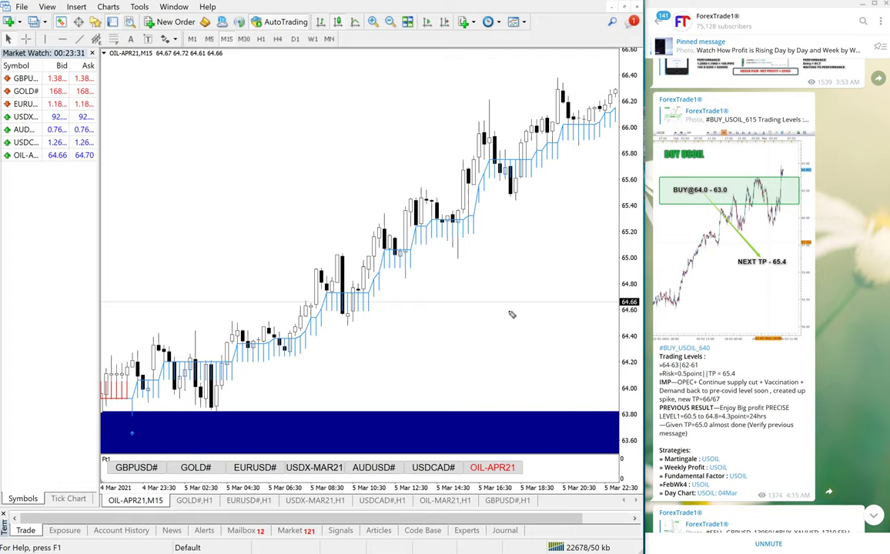
pyautogui.moveTo(281, 323)
pyautogui.mouseDown()
pyautogui.moveTo(416, 324)
pyautogui.moveTo(296, 299)
pyautogui.mouseUp()
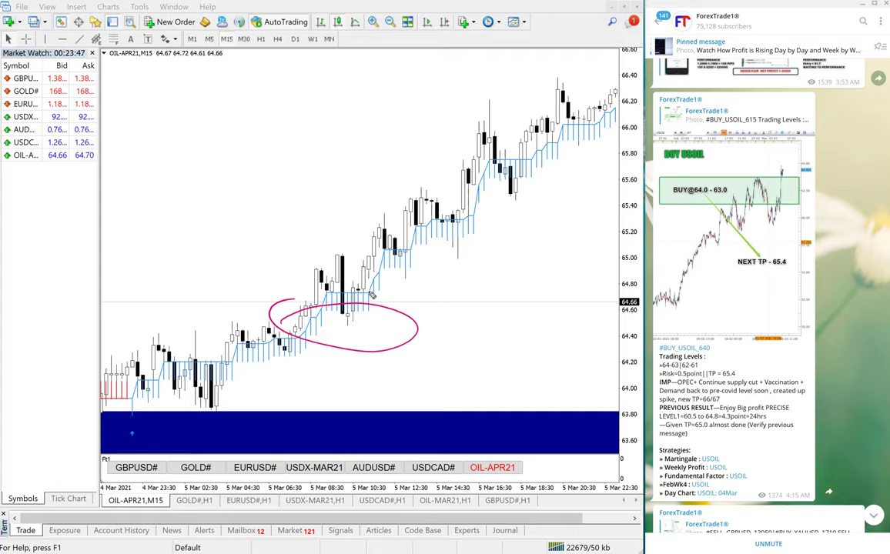
pyautogui.press('e')
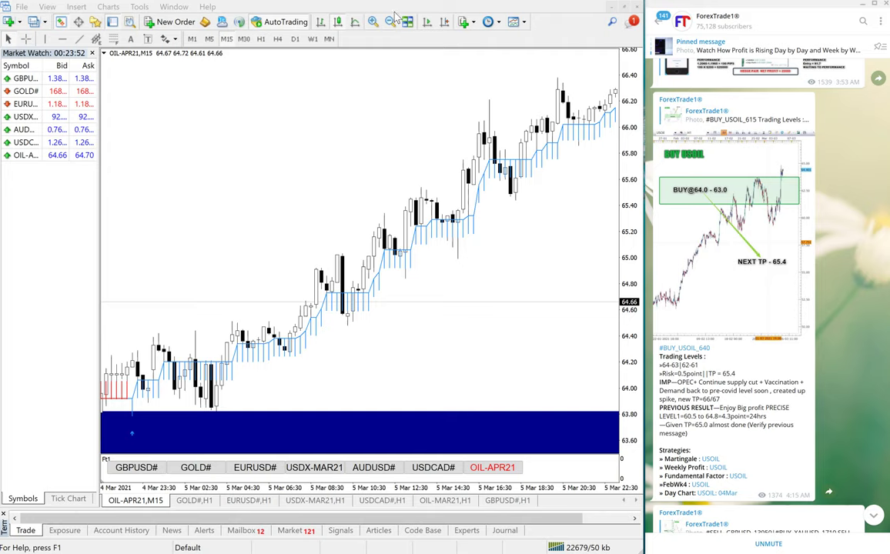
pyautogui.click(389, 22)
pyautogui.moveTo(370, 241); pyautogui.dragTo(388, 247)
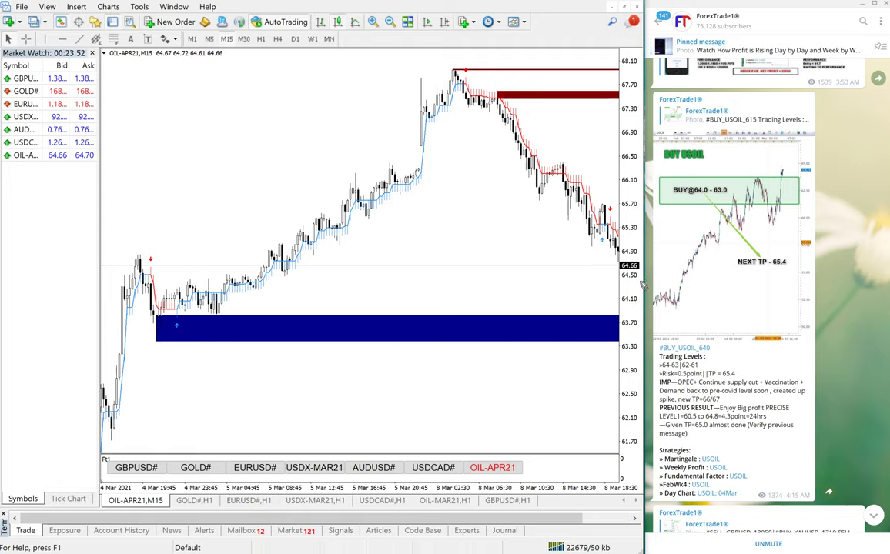
# Mark the oil rise from the entry area to the peak, and circle the trading levels and posting time in the BUY_USOIL_640 post
pyautogui.moveTo(233, 277)
pyautogui.mouseDown()
pyautogui.moveTo(307, 275)
pyautogui.moveTo(231, 273)
pyautogui.moveTo(262, 266)
pyautogui.moveTo(469, 58)
pyautogui.mouseUp()
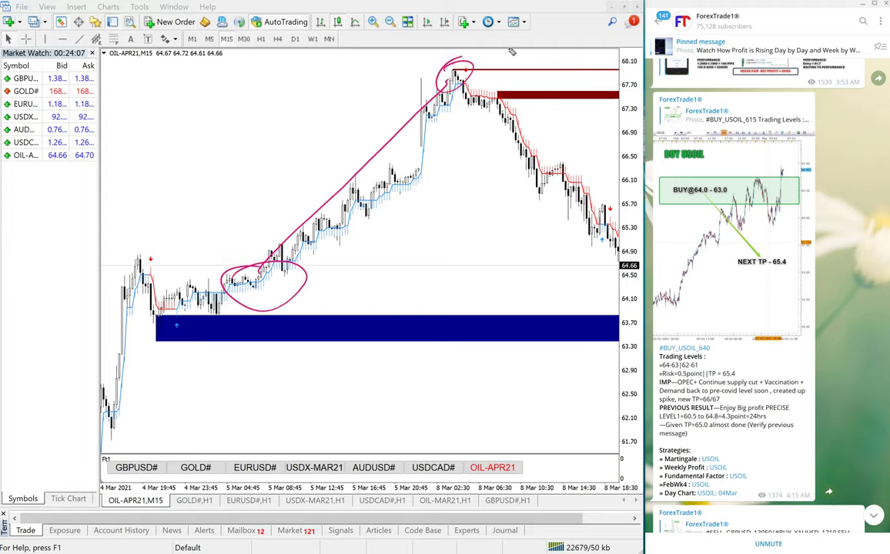
pyautogui.moveTo(697, 335)
pyautogui.mouseDown()
pyautogui.moveTo(653, 370)
pyautogui.moveTo(722, 355)
pyautogui.mouseUp()
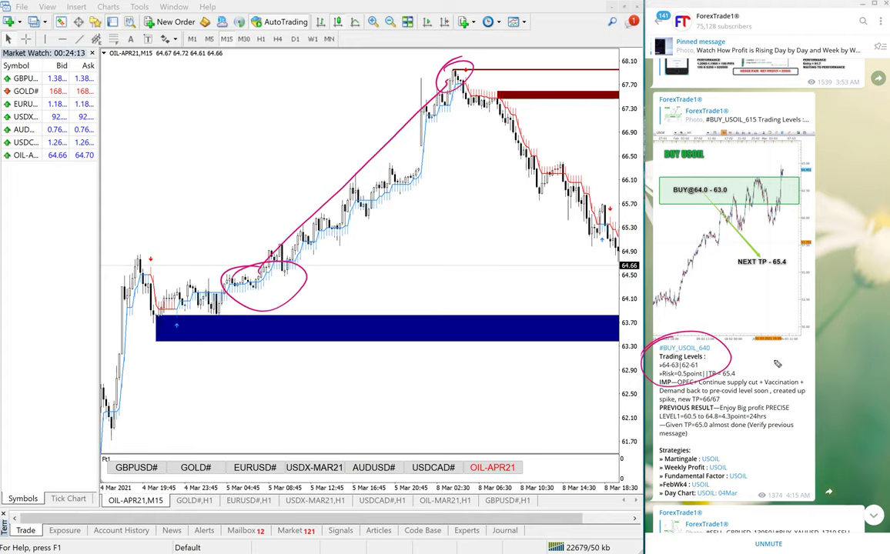
pyautogui.scroll(-2, 777, 363)
pyautogui.scroll(2, 776, 363)
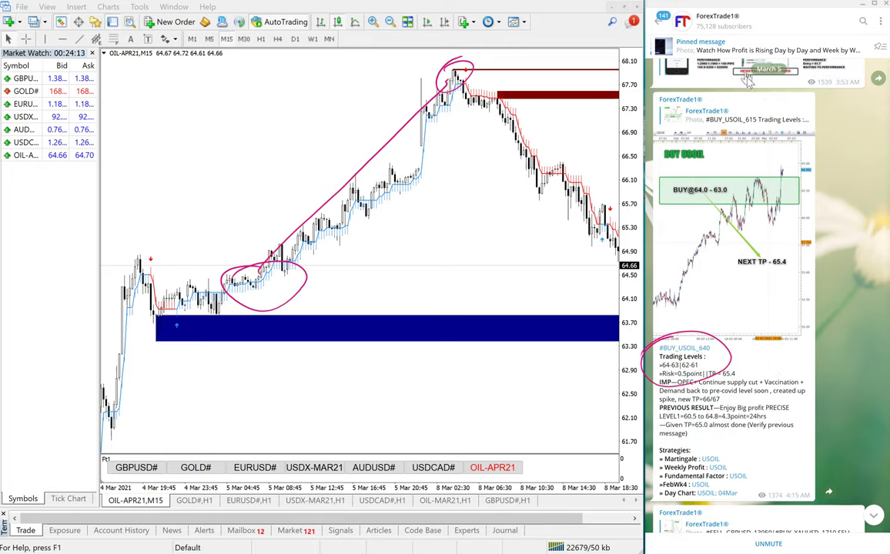
pyautogui.scroll(-1, 762, 79)
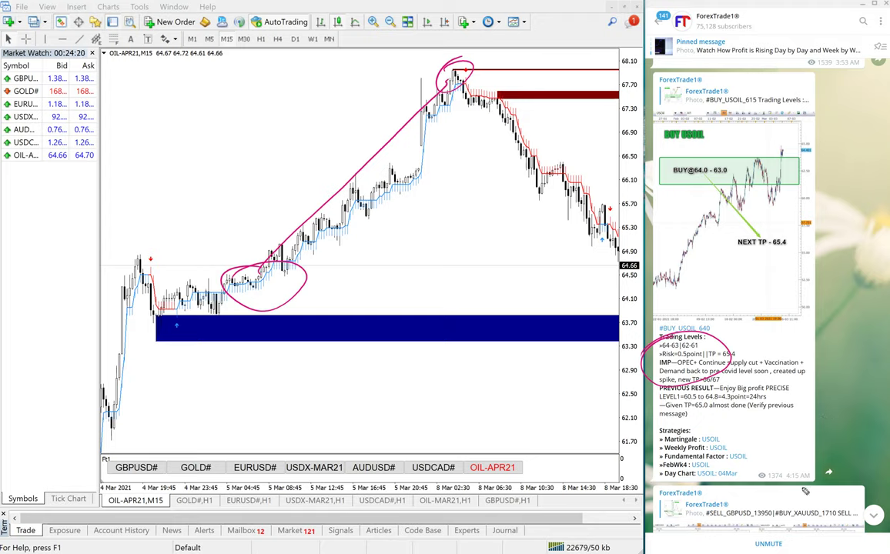
pyautogui.moveTo(770, 429)
pyautogui.mouseDown()
pyautogui.moveTo(797, 483)
pyautogui.moveTo(816, 454)
pyautogui.mouseUp()
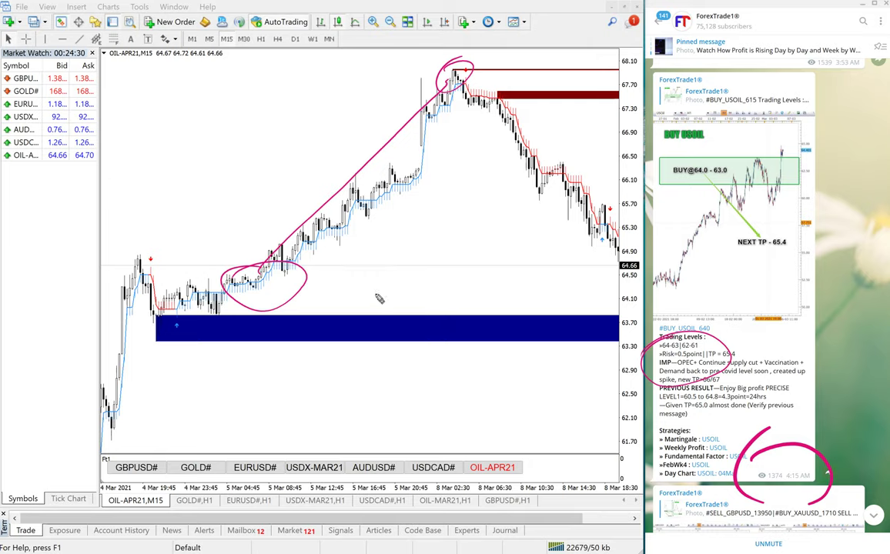
# Handwrite the trade note 'USOil Entry@ 64.4 / TP@ 68' over the oil chart below the rising line
pyautogui.moveTo(364, 279)
pyautogui.mouseDown()
pyautogui.moveTo(394, 302)
pyautogui.moveTo(400, 265)
pyautogui.moveTo(466, 201)
pyautogui.mouseUp()
pyautogui.moveTo(380, 427)
pyautogui.mouseDown()
pyautogui.moveTo(368, 402)
pyautogui.moveTo(461, 294)
pyautogui.moveTo(474, 254)
pyautogui.mouseUp()
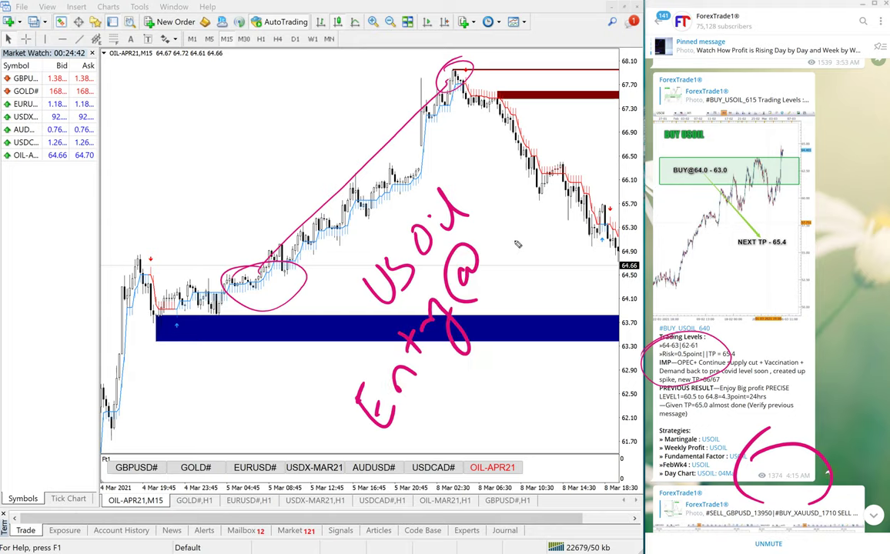
pyautogui.moveTo(427, 414)
pyautogui.mouseDown()
pyautogui.moveTo(435, 389)
pyautogui.moveTo(520, 346)
pyautogui.mouseUp()
pyautogui.moveTo(481, 445)
pyautogui.mouseDown()
pyautogui.moveTo(514, 372)
pyautogui.moveTo(539, 420)
pyautogui.moveTo(531, 404)
pyautogui.moveTo(553, 372)
pyautogui.moveTo(556, 319)
pyautogui.moveTo(562, 383)
pyautogui.mouseUp()
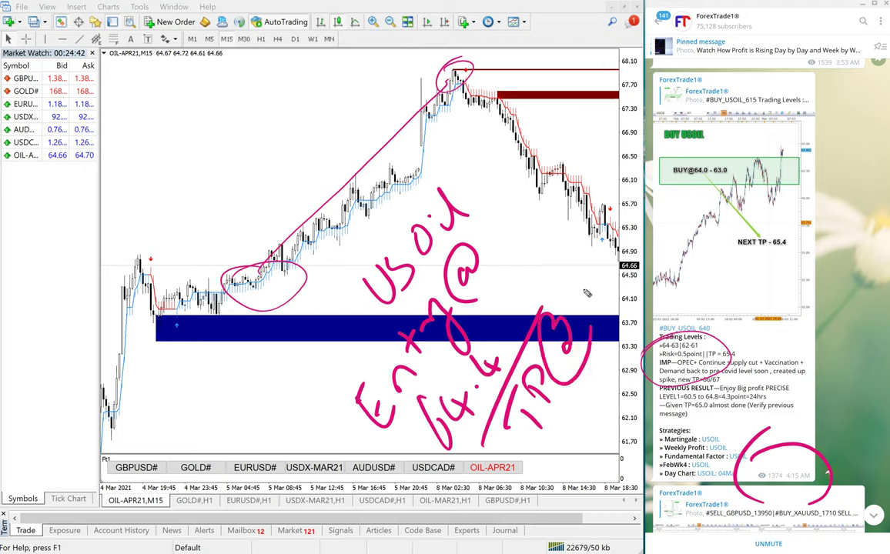
pyautogui.moveTo(583, 263)
pyautogui.mouseDown()
pyautogui.moveTo(570, 296)
pyautogui.moveTo(591, 291)
pyautogui.moveTo(602, 269)
pyautogui.mouseUp()
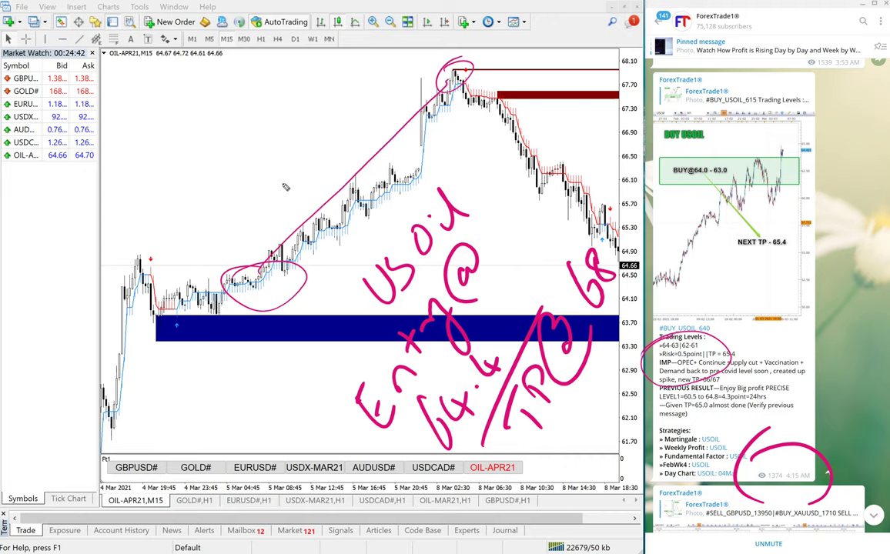
# Label the circled entry area on the oil chart 64.4 and the circled peak 68.0 by hand
pyautogui.moveTo(201, 218); pyautogui.dragTo(222, 244)
pyautogui.moveTo(231, 202); pyautogui.dragTo(248, 209)
pyautogui.moveTo(239, 196); pyautogui.dragTo(254, 219)
pyautogui.click(255, 197)
pyautogui.moveTo(257, 171)
pyautogui.mouseDown()
pyautogui.moveTo(270, 183)
pyautogui.moveTo(283, 173)
pyautogui.mouseUp()
pyautogui.moveTo(273, 161); pyautogui.dragTo(289, 191)
pyautogui.moveTo(408, 44); pyautogui.dragTo(402, 68)
pyautogui.moveTo(431, 32)
pyautogui.mouseDown()
pyautogui.moveTo(421, 42)
pyautogui.moveTo(428, 31)
pyautogui.moveTo(459, 24)
pyautogui.mouseUp()
pyautogui.click(443, 56)
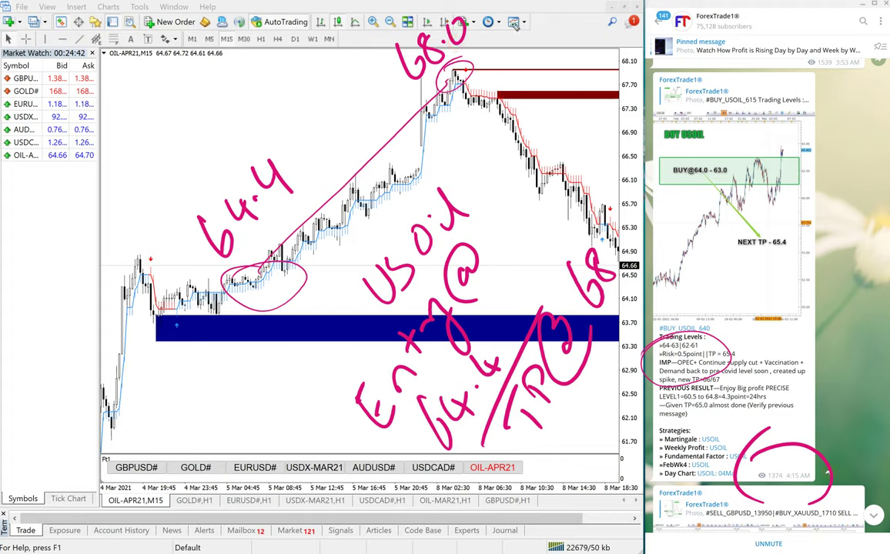
# Handwrite the oil trade's gain, '3.6 point', beside the BUY_USOIL_640 post and underline it
pyautogui.moveTo(776, 329)
pyautogui.mouseDown()
pyautogui.moveTo(798, 333)
pyautogui.moveTo(799, 374)
pyautogui.mouseUp()
pyautogui.click(825, 340)
pyautogui.moveTo(821, 287)
pyautogui.mouseDown()
pyautogui.moveTo(844, 306)
pyautogui.moveTo(833, 317)
pyautogui.mouseUp()
pyautogui.moveTo(844, 270)
pyautogui.mouseDown()
pyautogui.moveTo(855, 292)
pyautogui.moveTo(853, 281)
pyautogui.moveTo(825, 373)
pyautogui.mouseUp()
pyautogui.moveTo(871, 307); pyautogui.dragTo(822, 393)
pyautogui.moveTo(863, 265); pyautogui.dragTo(874, 270)
pyautogui.moveTo(873, 260); pyautogui.dragTo(884, 245)
pyautogui.moveTo(871, 237); pyautogui.dragTo(885, 230)
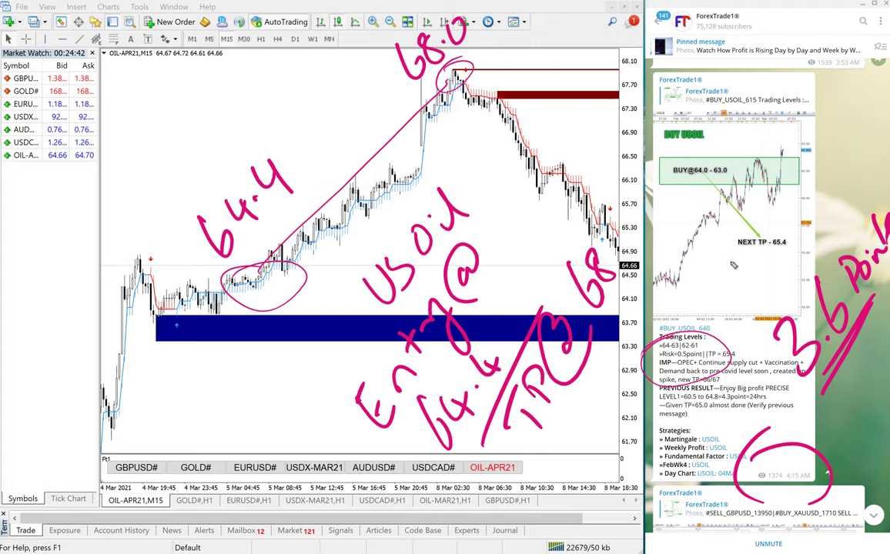
# Write 'GMT' at the circled posting time, and clear all ink annotations from the screen
pyautogui.moveTo(779, 427); pyautogui.dragTo(799, 436)
pyautogui.moveTo(797, 428)
pyautogui.mouseDown()
pyautogui.moveTo(805, 455)
pyautogui.moveTo(846, 427)
pyautogui.mouseUp()
pyautogui.moveTo(825, 410); pyautogui.dragTo(852, 394)
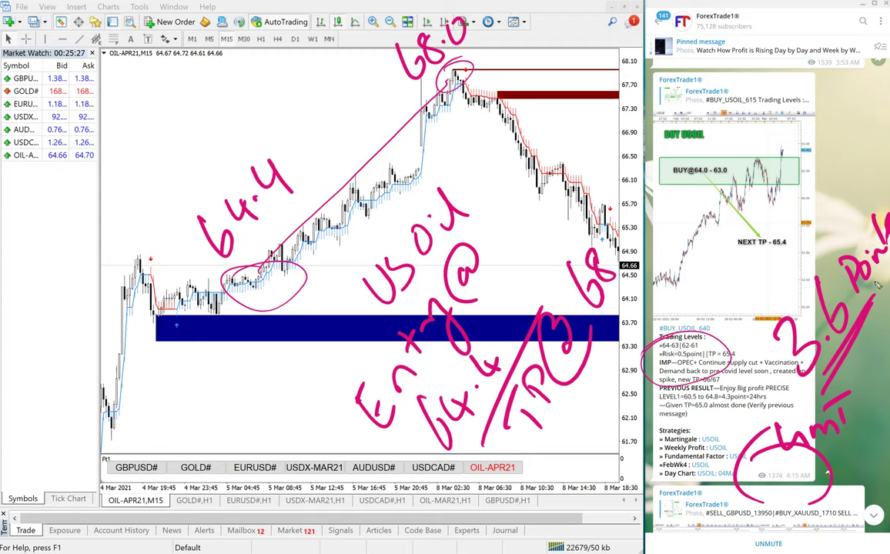
pyautogui.press('e')
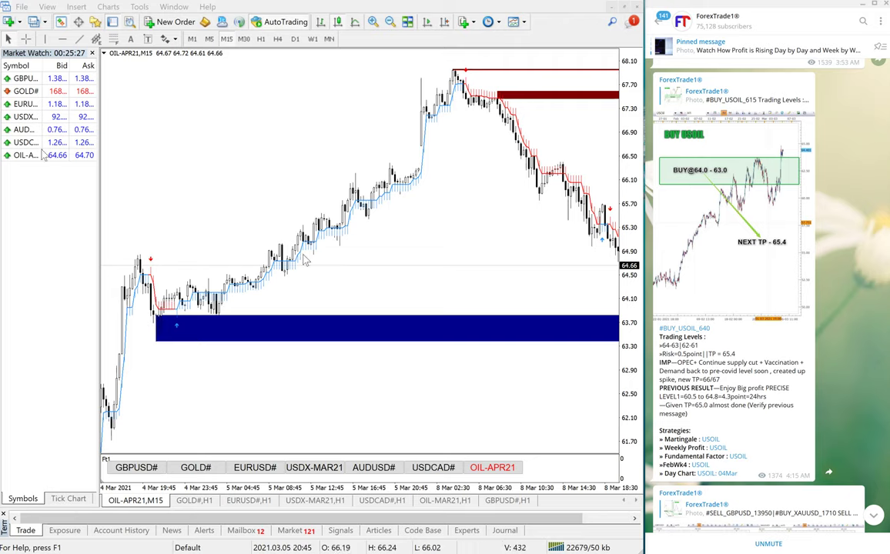
# Find the SELL_GBPUSD_13920 and BUY_XAUUSD_1690 post of March 5 and switch the chart to GBPUSD#
pyautogui.scroll(-3, 783, 337)
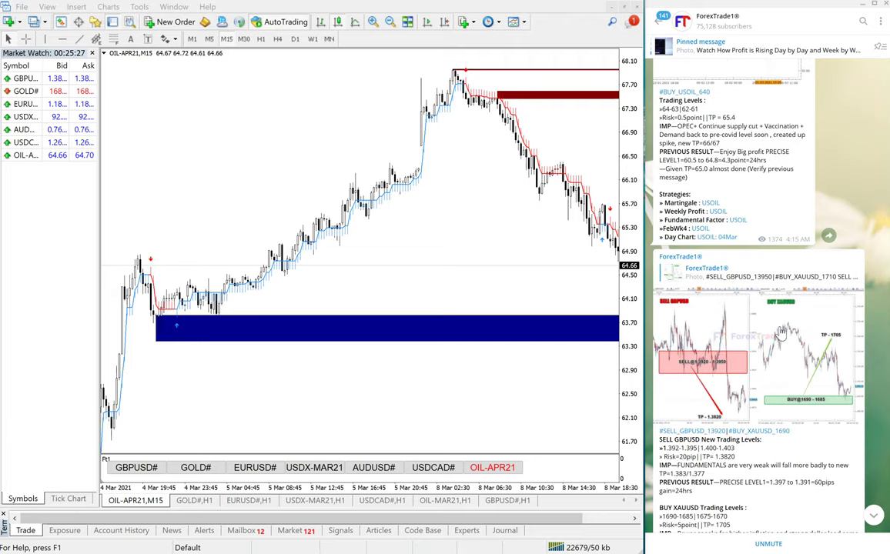
pyautogui.scroll(-3, 780, 332)
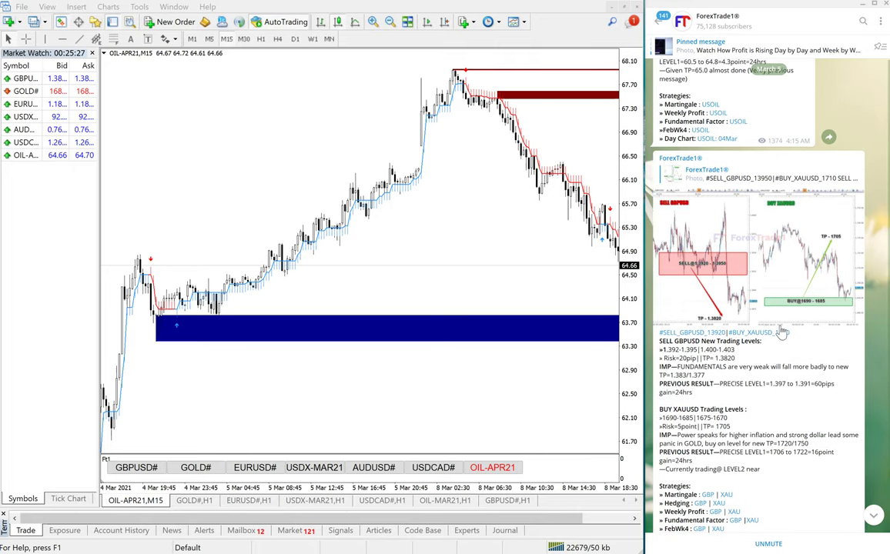
pyautogui.scroll(-3, 780, 333)
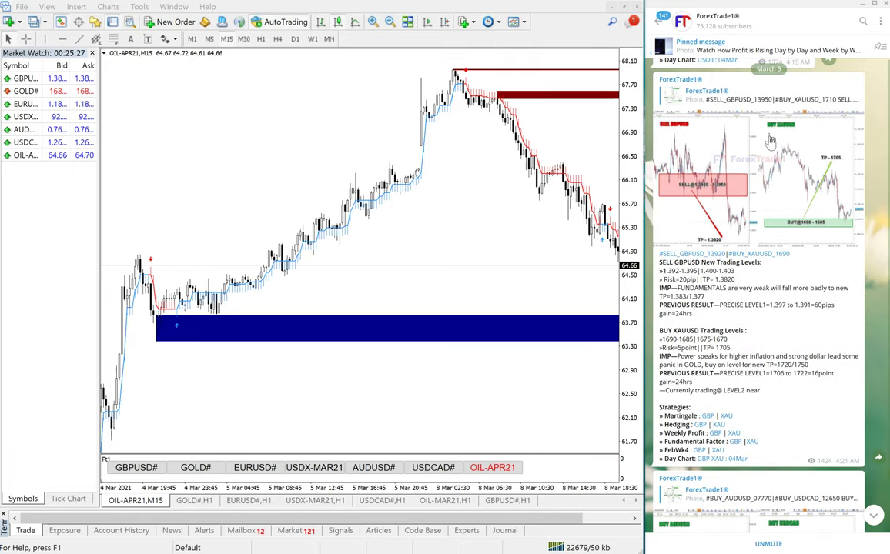
pyautogui.scroll(-1, 769, 138)
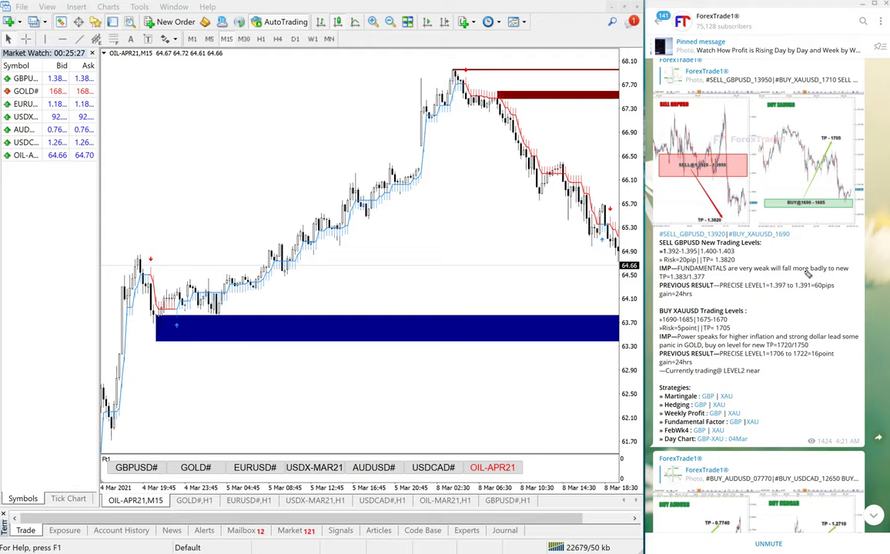
pyautogui.click(136, 468)
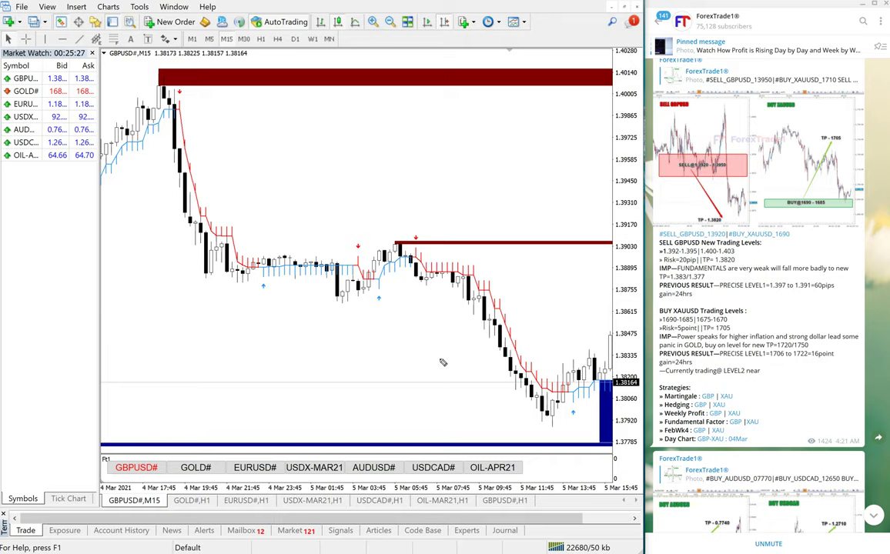
# Label the circled GBPUSD entry peak 'Entry @ 1.39100' by hand and underline SELL GBPUSD in the post
pyautogui.moveTo(394, 217)
pyautogui.mouseDown()
pyautogui.moveTo(493, 158)
pyautogui.moveTo(505, 185)
pyautogui.mouseUp()
pyautogui.moveTo(525, 137)
pyautogui.mouseDown()
pyautogui.moveTo(517, 112)
pyautogui.moveTo(537, 151)
pyautogui.mouseUp()
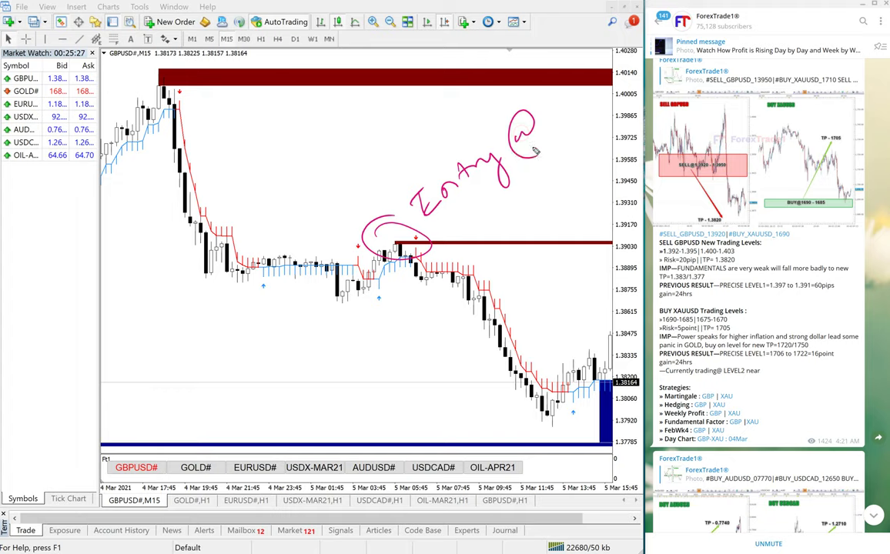
pyautogui.moveTo(660, 250); pyautogui.dragTo(697, 250)
pyautogui.moveTo(477, 189); pyautogui.dragTo(479, 233)
pyautogui.click(488, 226)
pyautogui.moveTo(494, 196)
pyautogui.mouseDown()
pyautogui.moveTo(498, 227)
pyautogui.moveTo(531, 209)
pyautogui.mouseUp()
pyautogui.moveTo(543, 172); pyautogui.dragTo(551, 201)
pyautogui.moveTo(555, 168)
pyautogui.mouseDown()
pyautogui.moveTo(560, 187)
pyautogui.moveTo(557, 165)
pyautogui.mouseUp()
pyautogui.moveTo(568, 152); pyautogui.dragTo(573, 148)
# Draw a line from the GBPUSD entry down to the circled low and label it 'TP @ 1.37700' by hand, underlined
pyautogui.moveTo(400, 243)
pyautogui.mouseDown()
pyautogui.moveTo(552, 422)
pyautogui.moveTo(562, 419)
pyautogui.moveTo(546, 405)
pyautogui.mouseUp()
pyautogui.moveTo(388, 407); pyautogui.dragTo(391, 428)
pyautogui.moveTo(379, 413)
pyautogui.mouseDown()
pyautogui.moveTo(401, 396)
pyautogui.moveTo(414, 412)
pyautogui.mouseUp()
pyautogui.moveTo(406, 391); pyautogui.dragTo(412, 401)
pyautogui.moveTo(431, 368)
pyautogui.mouseDown()
pyautogui.moveTo(438, 344)
pyautogui.moveTo(440, 385)
pyautogui.mouseUp()
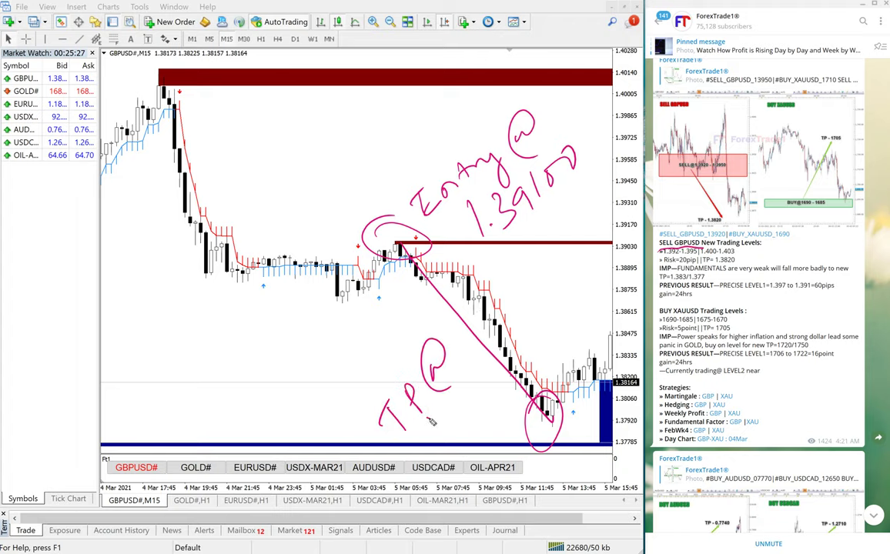
pyautogui.moveTo(431, 407); pyautogui.dragTo(426, 435)
pyautogui.moveTo(460, 401); pyautogui.dragTo(455, 435)
pyautogui.moveTo(478, 383); pyautogui.dragTo(492, 405)
pyautogui.moveTo(492, 366); pyautogui.dragTo(505, 390)
pyautogui.moveTo(514, 346); pyautogui.dragTo(514, 349)
pyautogui.moveTo(526, 331)
pyautogui.mouseDown()
pyautogui.moveTo(533, 338)
pyautogui.moveTo(526, 329)
pyautogui.mouseUp()
pyautogui.moveTo(475, 449); pyautogui.dragTo(556, 332)
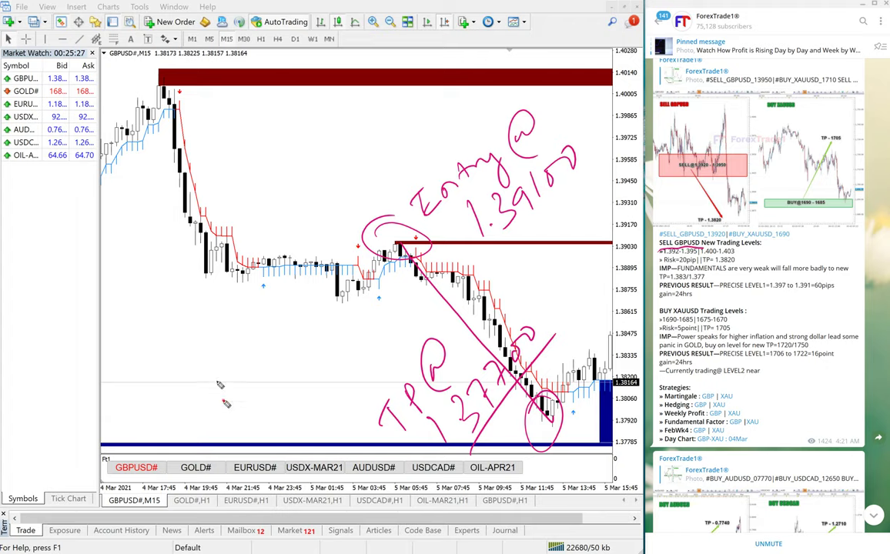
# Handwrite '140 pips gain' on the GBPUSD chart beside the fall and emphasize it with slanted strokes
pyautogui.moveTo(216, 382); pyautogui.dragTo(232, 417)
pyautogui.moveTo(237, 367)
pyautogui.mouseDown()
pyautogui.moveTo(250, 391)
pyautogui.moveTo(240, 408)
pyautogui.mouseUp()
pyautogui.moveTo(262, 352); pyautogui.dragTo(279, 345)
pyautogui.click(276, 294)
pyautogui.moveTo(285, 297)
pyautogui.mouseDown()
pyautogui.moveTo(299, 304)
pyautogui.moveTo(300, 274)
pyautogui.moveTo(308, 286)
pyautogui.mouseUp()
pyautogui.moveTo(294, 396); pyautogui.dragTo(316, 365)
pyautogui.moveTo(319, 340); pyautogui.dragTo(341, 322)
pyautogui.moveTo(332, 413)
pyautogui.mouseDown()
pyautogui.moveTo(368, 322)
pyautogui.moveTo(382, 319)
pyautogui.mouseUp()
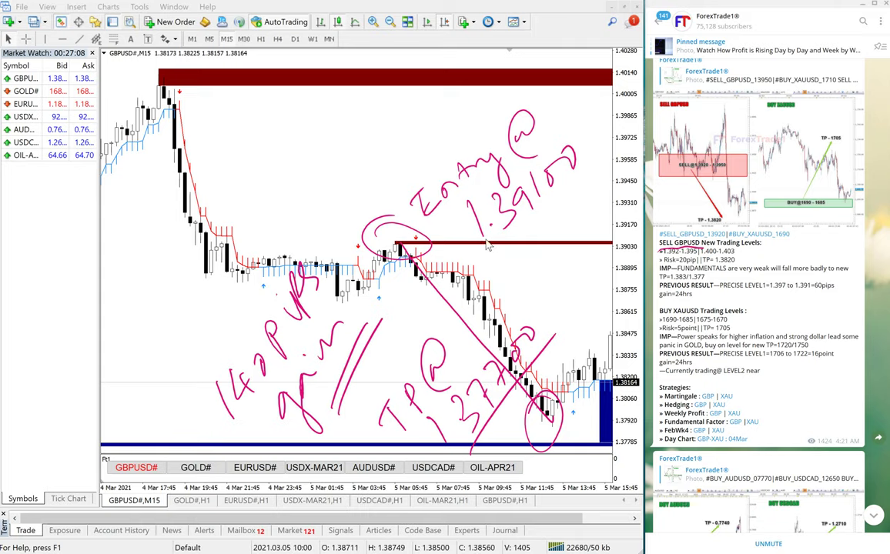
# Clear the ink annotations and switch the chart to GOLD#
pyautogui.press('Escape')
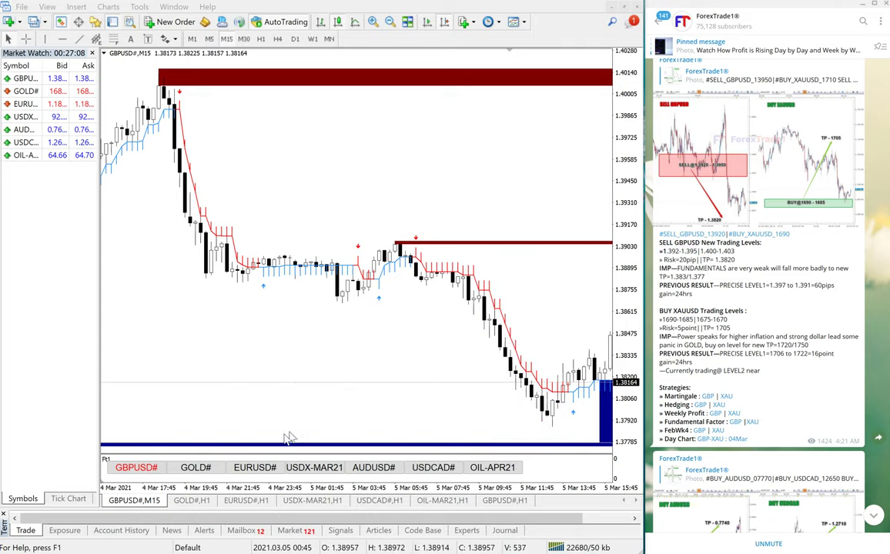
pyautogui.click(195, 468)
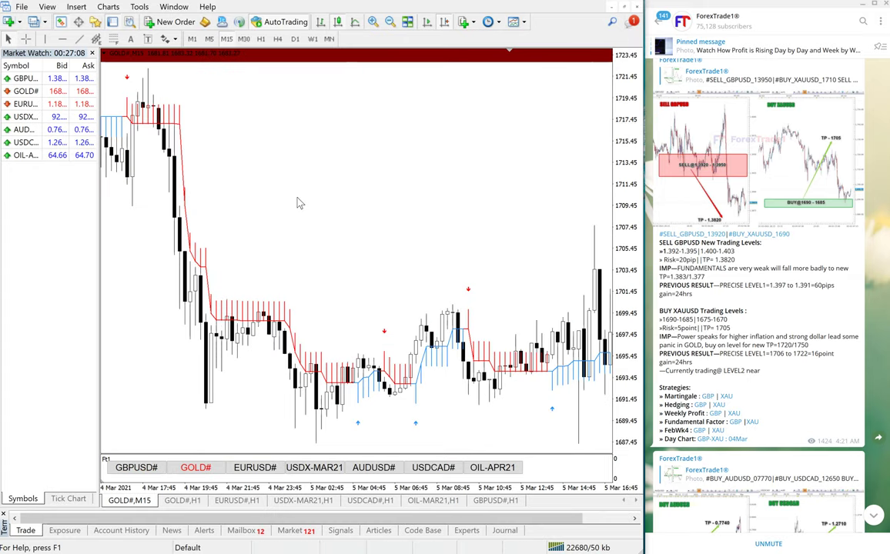
# Handwrite 'XAUUSD' and 'GOLD' on the gold chart with a slanted line between them, and circle both words
pyautogui.moveTo(336, 162)
pyautogui.mouseDown()
pyautogui.moveTo(329, 209)
pyautogui.moveTo(354, 185)
pyautogui.mouseUp()
pyautogui.moveTo(350, 183)
pyautogui.mouseDown()
pyautogui.moveTo(378, 154)
pyautogui.moveTo(402, 92)
pyautogui.moveTo(421, 92)
pyautogui.moveTo(397, 127)
pyautogui.mouseUp()
pyautogui.moveTo(385, 197); pyautogui.dragTo(408, 198)
pyautogui.moveTo(403, 184)
pyautogui.mouseDown()
pyautogui.moveTo(416, 207)
pyautogui.moveTo(425, 172)
pyautogui.moveTo(451, 153)
pyautogui.mouseUp()
pyautogui.moveTo(448, 135); pyautogui.dragTo(456, 154)
pyautogui.moveTo(314, 139); pyautogui.dragTo(302, 226)
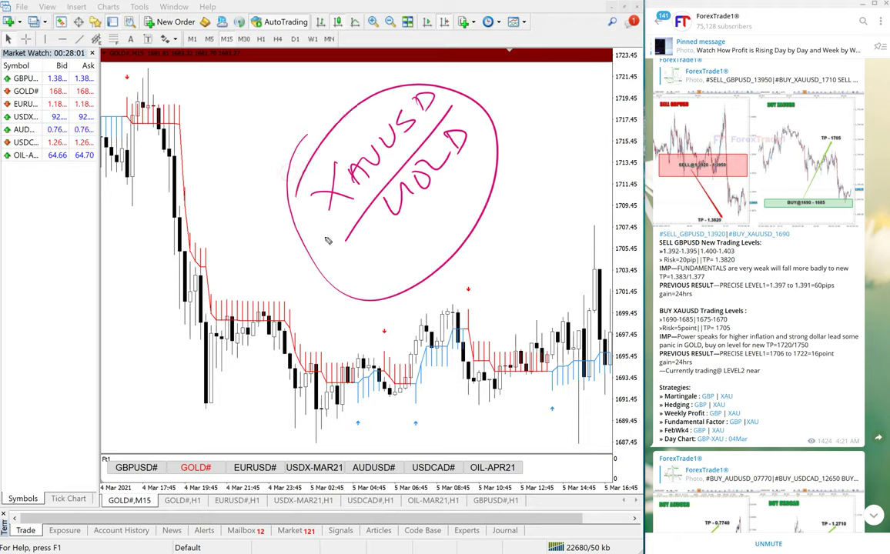
# Clear the ink, show the gold chart from 5 to 8 March, and draw a line from the circled low to the circled peak
pyautogui.press('e')
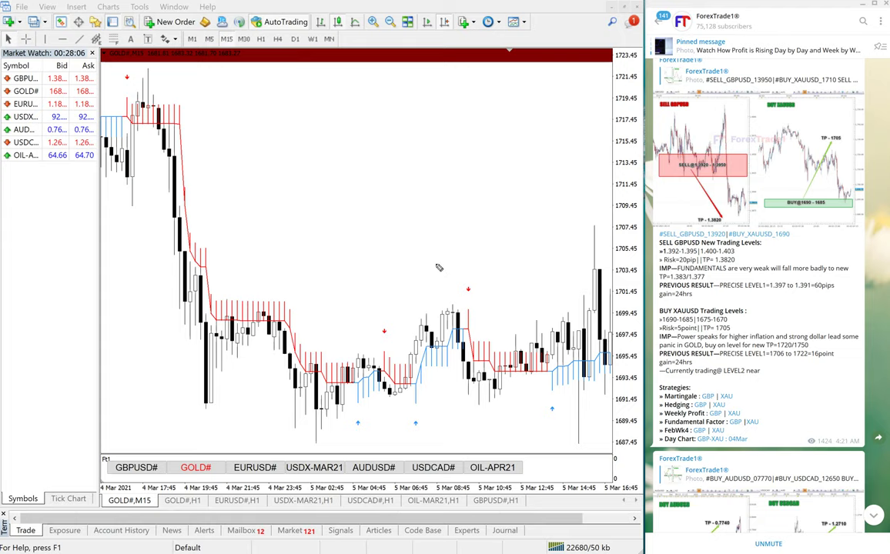
pyautogui.moveTo(438, 270); pyautogui.dragTo(379, 277)
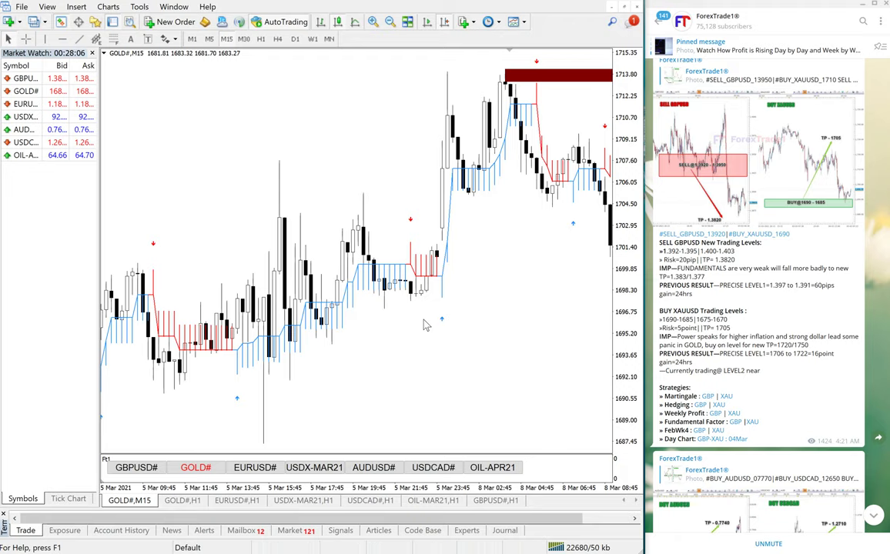
pyautogui.moveTo(261, 421)
pyautogui.mouseDown()
pyautogui.moveTo(240, 433)
pyautogui.moveTo(277, 456)
pyautogui.moveTo(504, 71)
pyautogui.moveTo(454, 44)
pyautogui.moveTo(508, 63)
pyautogui.mouseUp()
# Handwrite 'GOLD' beside the rising line, add a slanted stroke under it, and write the 'Entry @' price label below
pyautogui.moveTo(356, 384); pyautogui.dragTo(367, 396)
pyautogui.moveTo(365, 374)
pyautogui.mouseDown()
pyautogui.moveTo(376, 389)
pyautogui.moveTo(386, 356)
pyautogui.moveTo(418, 332)
pyautogui.mouseUp()
pyautogui.moveTo(428, 315)
pyautogui.mouseDown()
pyautogui.moveTo(427, 291)
pyautogui.moveTo(429, 312)
pyautogui.mouseUp()
pyautogui.moveTo(373, 434); pyautogui.dragTo(479, 264)
pyautogui.moveTo(417, 408)
pyautogui.mouseDown()
pyautogui.moveTo(452, 407)
pyautogui.moveTo(467, 394)
pyautogui.mouseUp()
pyautogui.moveTo(444, 372)
pyautogui.mouseDown()
pyautogui.moveTo(465, 383)
pyautogui.moveTo(458, 361)
pyautogui.moveTo(492, 370)
pyautogui.moveTo(508, 308)
pyautogui.moveTo(543, 243)
pyautogui.moveTo(525, 245)
pyautogui.moveTo(550, 211)
pyautogui.moveTo(579, 201)
pyautogui.moveTo(574, 163)
pyautogui.mouseUp()
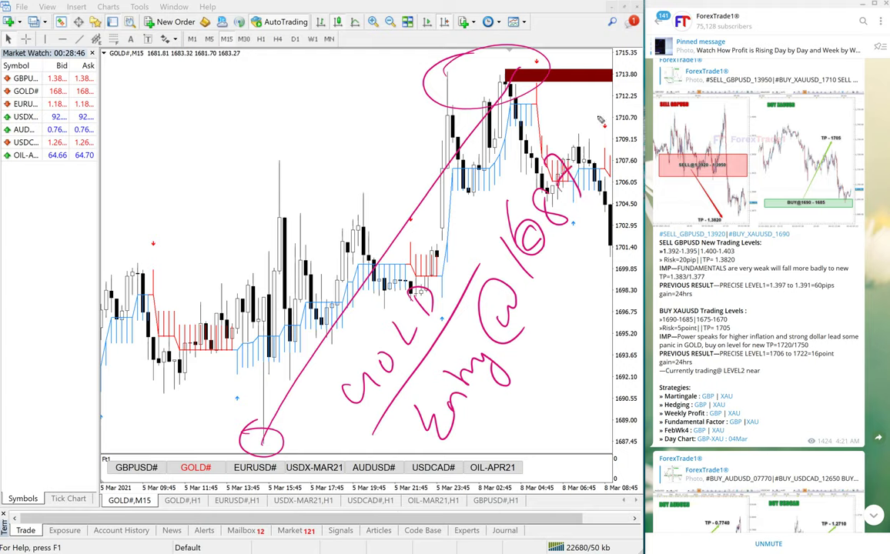
# Undo the last handwritten digits of the gold entry price and rewrite it as 1687
pyautogui.hotkey('ctrl', 'z')
pyautogui.hotkey('ctrl', 'z')
pyautogui.hotkey('ctrl', 'z')
pyautogui.hotkey('ctrl', 'z')
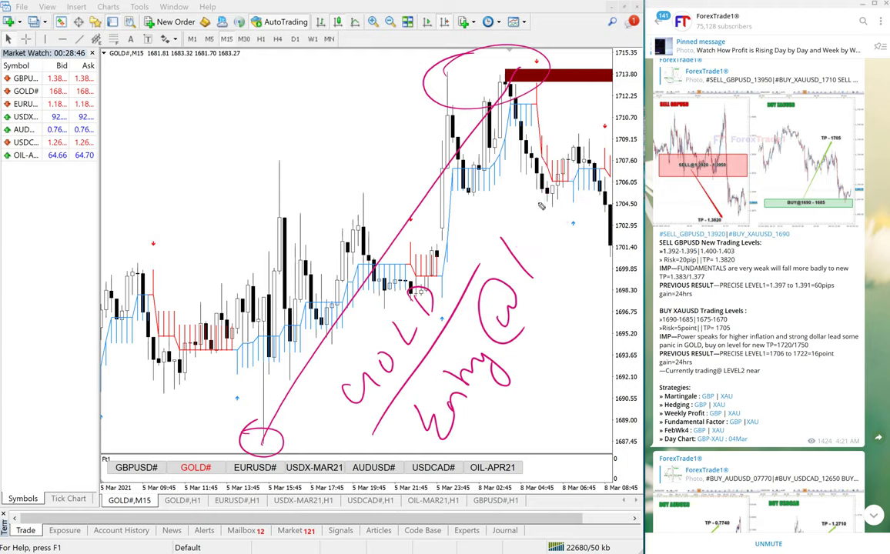
pyautogui.moveTo(522, 221)
pyautogui.mouseDown()
pyautogui.moveTo(531, 247)
pyautogui.moveTo(539, 245)
pyautogui.mouseUp()
pyautogui.moveTo(560, 194)
pyautogui.mouseDown()
pyautogui.moveTo(554, 223)
pyautogui.moveTo(571, 220)
pyautogui.mouseUp()
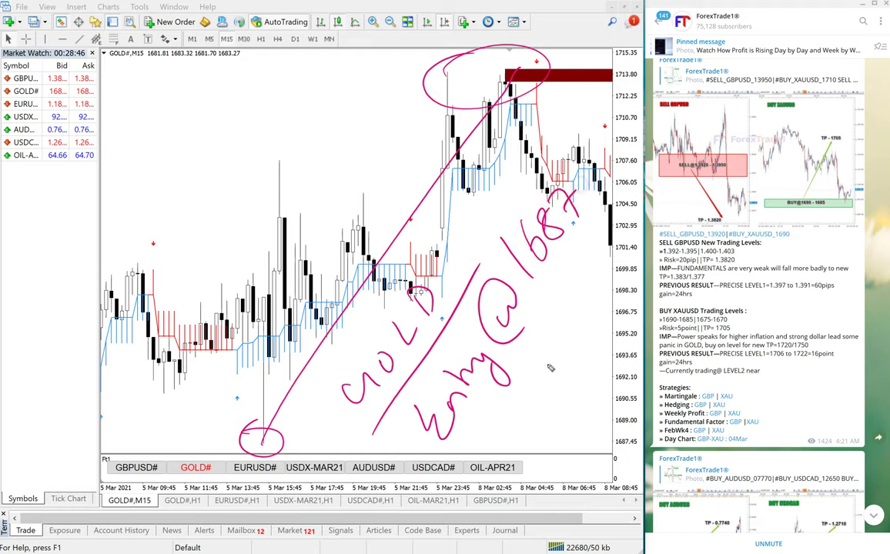
# Handwrite 'TP @ 1715' below the gold entry label and underline it with a long slanted stroke
pyautogui.moveTo(490, 410); pyautogui.dragTo(513, 396)
pyautogui.moveTo(502, 403); pyautogui.dragTo(514, 430)
pyautogui.moveTo(523, 389); pyautogui.dragTo(544, 415)
pyautogui.moveTo(521, 389); pyautogui.dragTo(534, 401)
pyautogui.moveTo(555, 344)
pyautogui.mouseDown()
pyautogui.moveTo(548, 387)
pyautogui.moveTo(573, 372)
pyautogui.mouseUp()
pyautogui.moveTo(567, 307); pyautogui.dragTo(586, 331)
pyautogui.moveTo(569, 286)
pyautogui.mouseDown()
pyautogui.moveTo(579, 280)
pyautogui.moveTo(592, 307)
pyautogui.mouseUp()
pyautogui.moveTo(591, 264); pyautogui.dragTo(601, 284)
pyautogui.moveTo(612, 250)
pyautogui.mouseDown()
pyautogui.moveTo(606, 273)
pyautogui.moveTo(612, 240)
pyautogui.mouseUp()
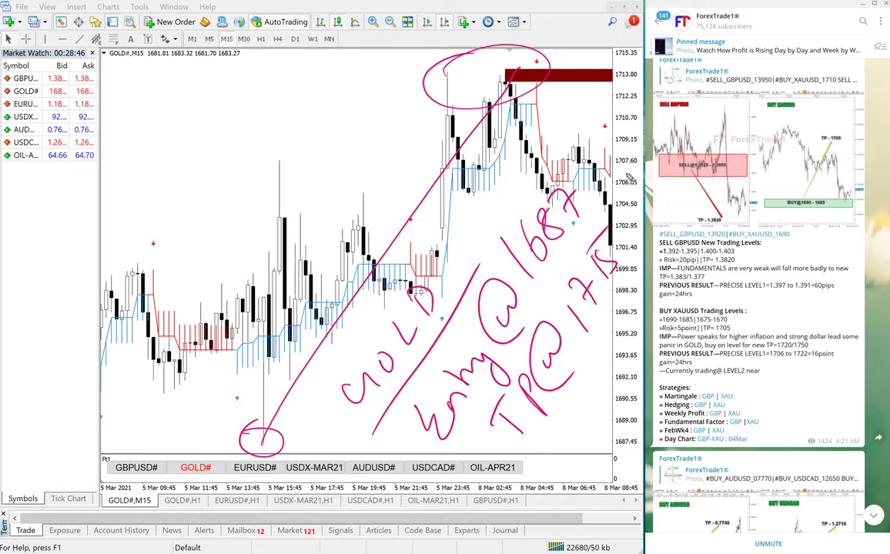
pyautogui.moveTo(531, 475); pyautogui.dragTo(644, 270)
# Handwrite '28 points' below the gold target label and underline it with a slanted stroke
pyautogui.moveTo(563, 444); pyautogui.dragTo(605, 434)
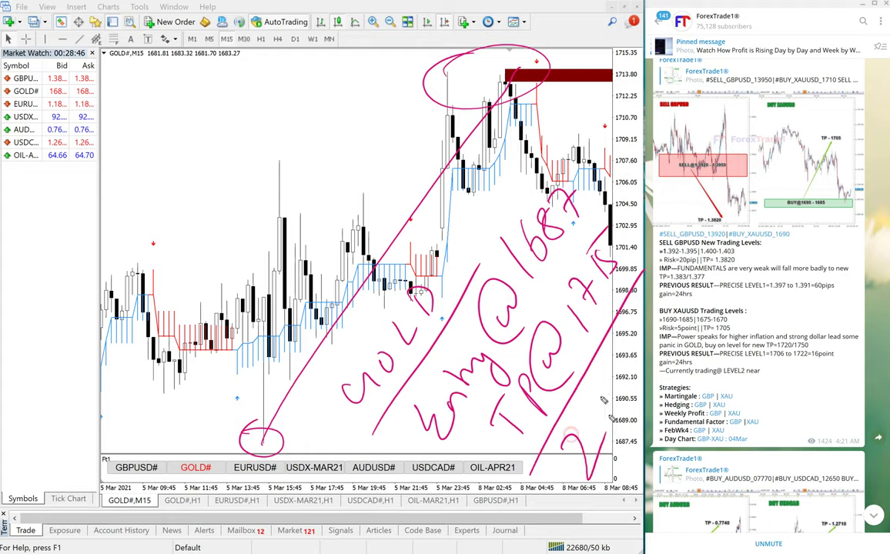
pyautogui.moveTo(603, 400); pyautogui.dragTo(621, 402)
pyautogui.moveTo(617, 364)
pyautogui.mouseDown()
pyautogui.moveTo(648, 401)
pyautogui.moveTo(633, 377)
pyautogui.mouseUp()
pyautogui.moveTo(645, 351)
pyautogui.mouseDown()
pyautogui.moveTo(651, 359)
pyautogui.moveTo(662, 339)
pyautogui.mouseUp()
pyautogui.moveTo(656, 324); pyautogui.dragTo(679, 323)
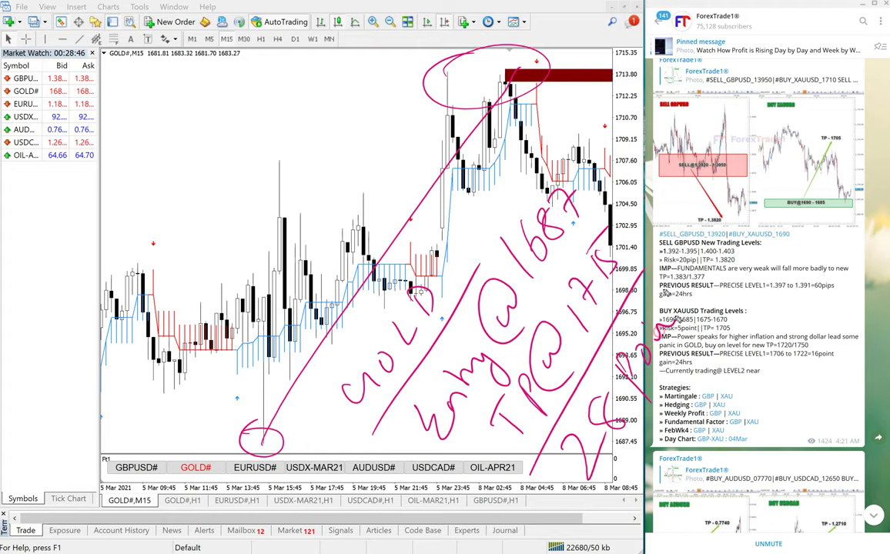
pyautogui.moveTo(659, 278); pyautogui.dragTo(681, 317)
pyautogui.moveTo(661, 304); pyautogui.dragTo(678, 285)
pyautogui.moveTo(689, 277)
pyautogui.mouseDown()
pyautogui.moveTo(699, 289)
pyautogui.moveTo(676, 268)
pyautogui.mouseUp()
pyautogui.moveTo(610, 479); pyautogui.dragTo(742, 267)
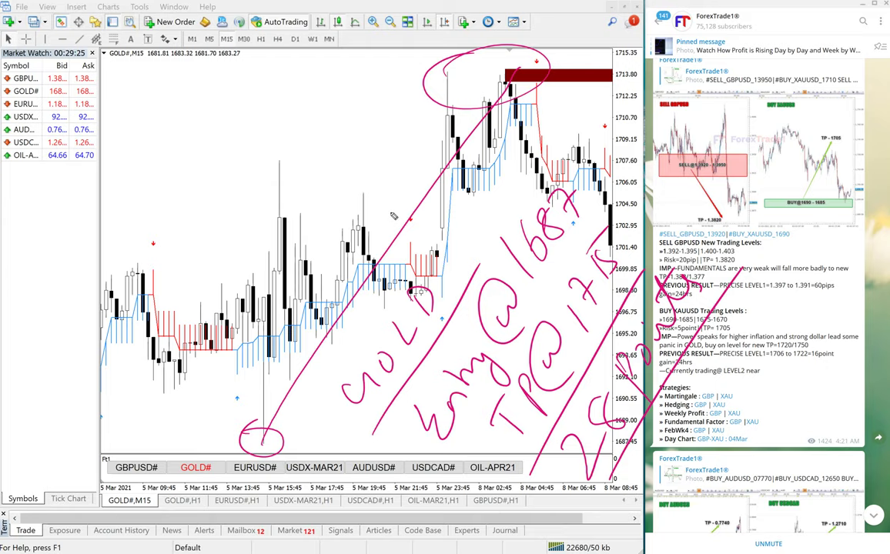
# Clear the ink, bring up the channel's BUY AUDUSD and USDCAD post, and switch the chart to AUDUSD#
pyautogui.press('Escape')
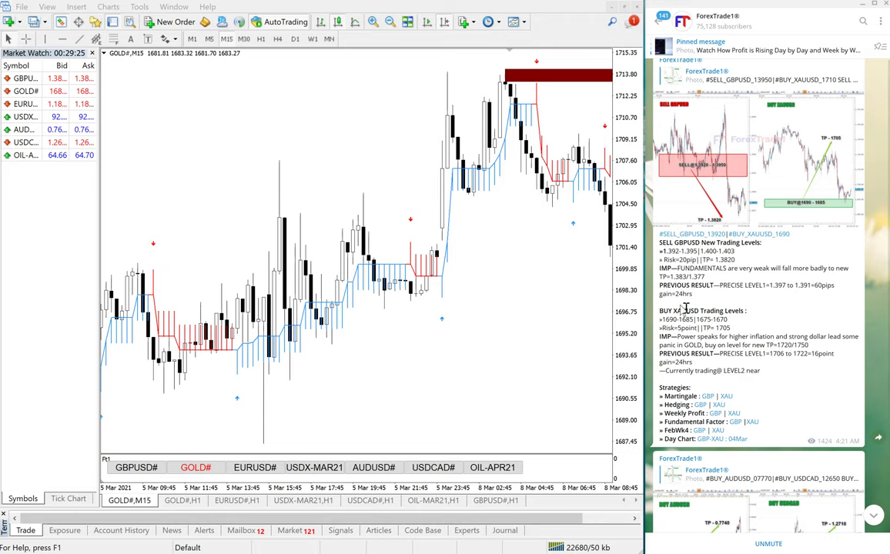
pyautogui.scroll(-3, 720, 323)
pyautogui.scroll(-2, 719, 323)
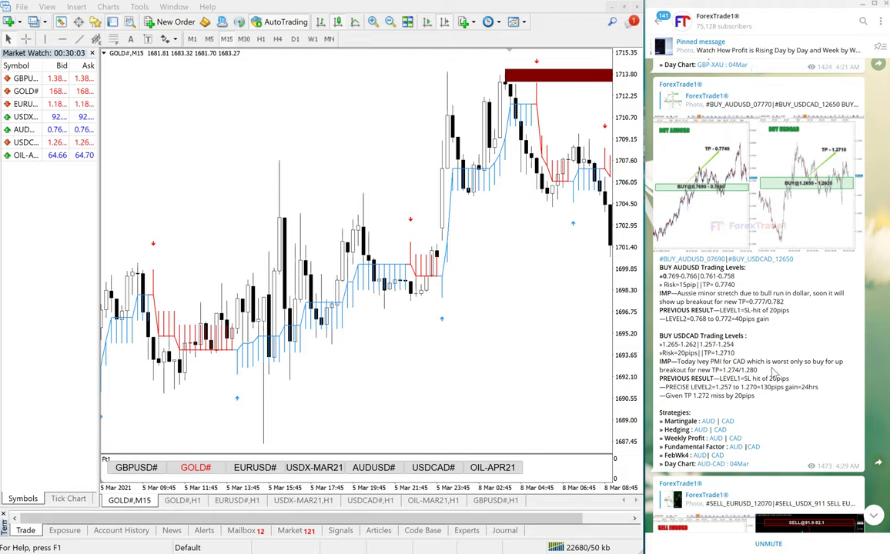
pyautogui.click(375, 470)
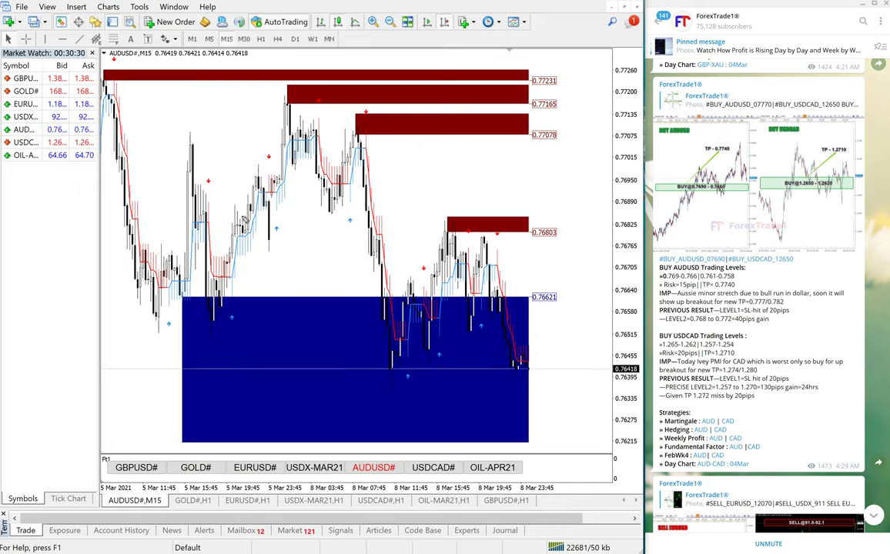
# Connect the circled AUDUSD low to the circled peak with a line and handwrite 'Entry @ 0.762 - 0.772' beside it
pyautogui.moveTo(192, 423)
pyautogui.mouseDown()
pyautogui.moveTo(185, 442)
pyautogui.moveTo(200, 429)
pyautogui.moveTo(283, 103)
pyautogui.mouseUp()
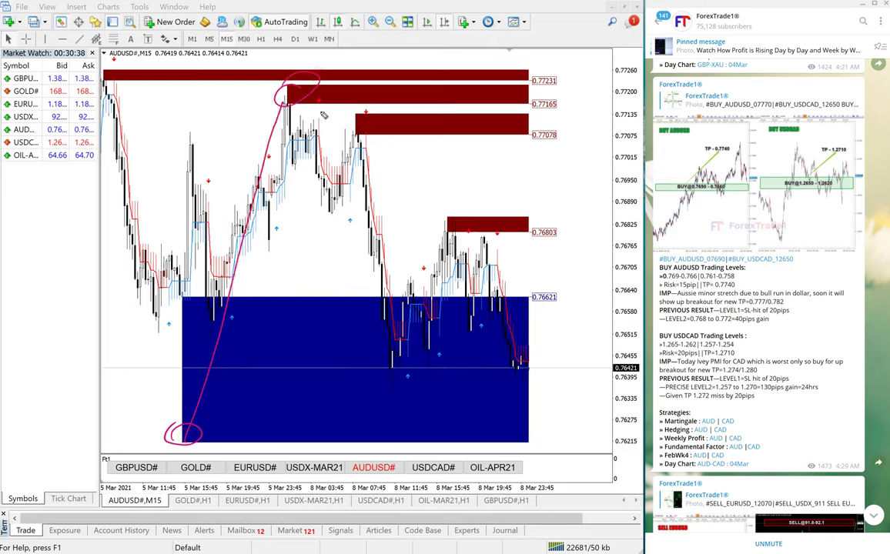
pyautogui.moveTo(230, 389)
pyautogui.mouseDown()
pyautogui.moveTo(248, 418)
pyautogui.moveTo(240, 401)
pyautogui.moveTo(308, 292)
pyautogui.mouseUp()
pyautogui.moveTo(339, 361)
pyautogui.mouseDown()
pyautogui.moveTo(320, 401)
pyautogui.moveTo(389, 281)
pyautogui.moveTo(391, 246)
pyautogui.mouseUp()
pyautogui.moveTo(391, 178)
pyautogui.mouseDown()
pyautogui.moveTo(404, 206)
pyautogui.moveTo(391, 178)
pyautogui.mouseUp()
pyautogui.click(416, 181)
pyautogui.moveTo(400, 143); pyautogui.dragTo(435, 159)
pyautogui.moveTo(421, 116)
pyautogui.mouseDown()
pyautogui.moveTo(451, 132)
pyautogui.moveTo(455, 93)
pyautogui.mouseUp()
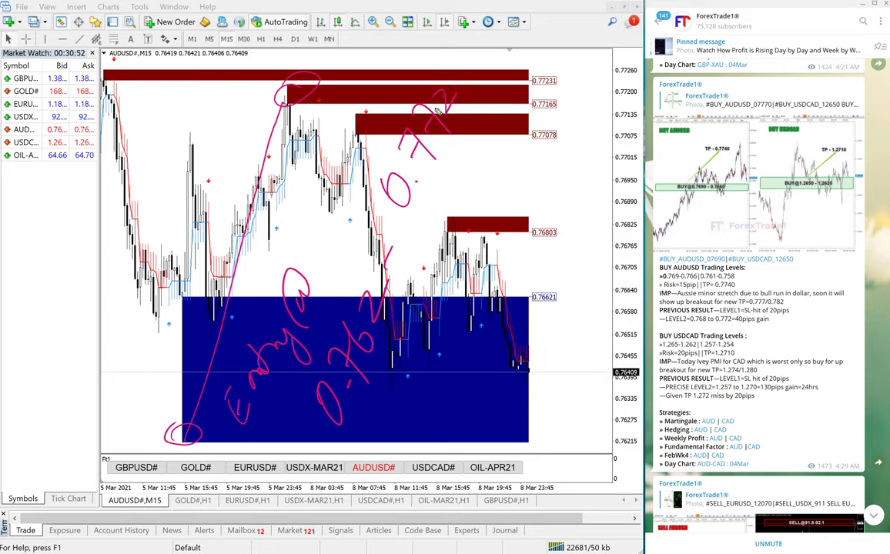
# Handwrite '= 100 pips' below the AUDUSD entry label and emphasize it with two slanted strokes
pyautogui.moveTo(403, 433); pyautogui.dragTo(404, 447)
pyautogui.moveTo(406, 408)
pyautogui.mouseDown()
pyautogui.moveTo(433, 425)
pyautogui.moveTo(432, 373)
pyautogui.mouseUp()
pyautogui.moveTo(431, 331)
pyautogui.mouseDown()
pyautogui.moveTo(460, 354)
pyautogui.moveTo(441, 335)
pyautogui.mouseUp()
pyautogui.moveTo(445, 296); pyautogui.dragTo(459, 314)
pyautogui.moveTo(451, 278)
pyautogui.mouseDown()
pyautogui.moveTo(470, 299)
pyautogui.moveTo(466, 254)
pyautogui.moveTo(470, 286)
pyautogui.mouseUp()
pyautogui.moveTo(446, 467); pyautogui.dragTo(490, 331)
pyautogui.moveTo(457, 467); pyautogui.dragTo(521, 311)
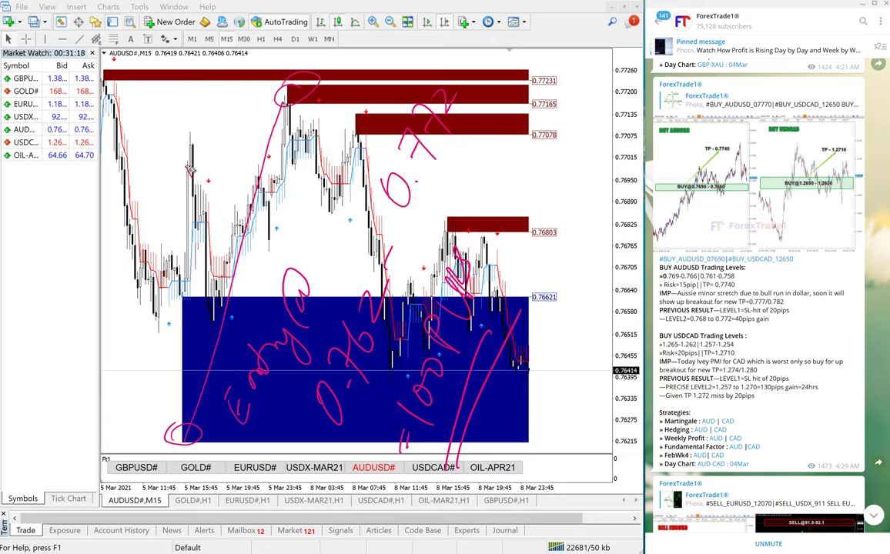
# Draw a downward arrow along the first AUDUSD fall and label it '-20 pips' by hand, underlined twice
pyautogui.moveTo(114, 125)
pyautogui.mouseDown()
pyautogui.moveTo(144, 218)
pyautogui.moveTo(171, 210)
pyautogui.mouseUp()
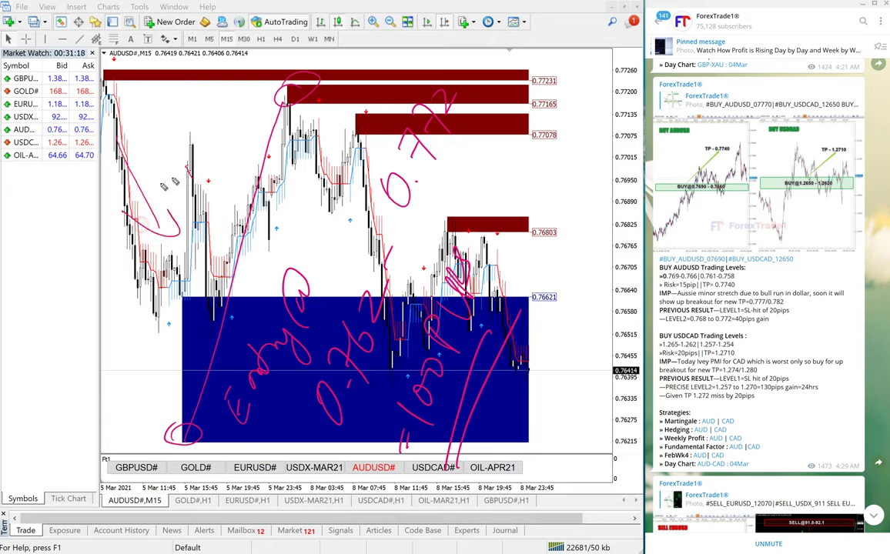
pyautogui.moveTo(146, 177); pyautogui.dragTo(158, 152)
pyautogui.moveTo(154, 138)
pyautogui.mouseDown()
pyautogui.moveTo(162, 129)
pyautogui.moveTo(169, 144)
pyautogui.mouseUp()
pyautogui.moveTo(171, 124)
pyautogui.mouseDown()
pyautogui.moveTo(185, 96)
pyautogui.moveTo(192, 109)
pyautogui.mouseUp()
pyautogui.moveTo(196, 95); pyautogui.dragTo(210, 103)
pyautogui.moveTo(212, 74); pyautogui.dragTo(218, 86)
pyautogui.moveTo(179, 168); pyautogui.dragTo(214, 114)
pyautogui.moveTo(197, 149); pyautogui.dragTo(217, 122)
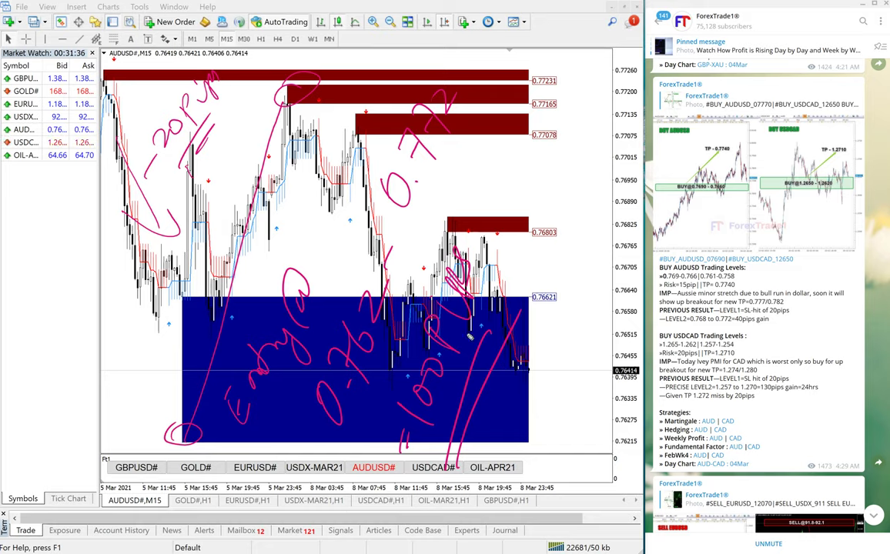
# Clear the ink, switch the chart to USDCAD# showing 4 to 8 March, and circle the post's BUY USDCAD section
pyautogui.press('e')
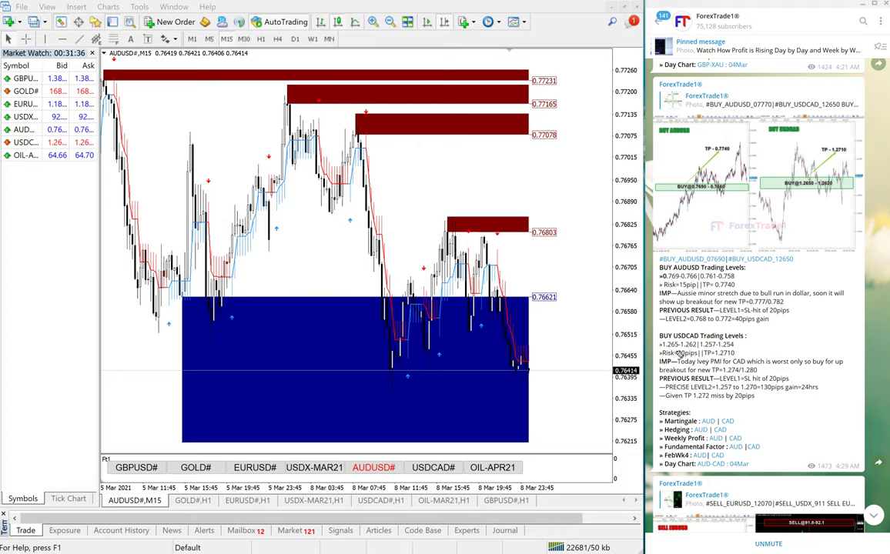
pyautogui.click(441, 471)
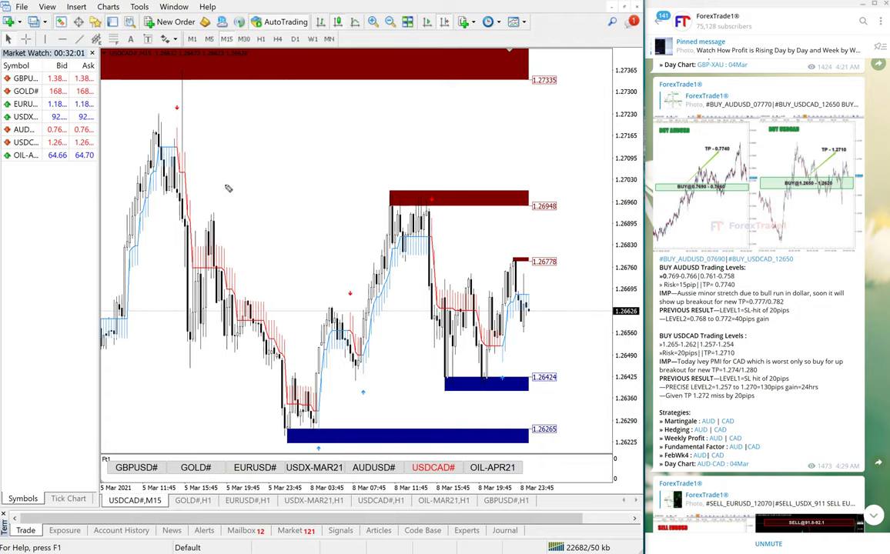
pyautogui.moveTo(228, 189); pyautogui.dragTo(283, 194)
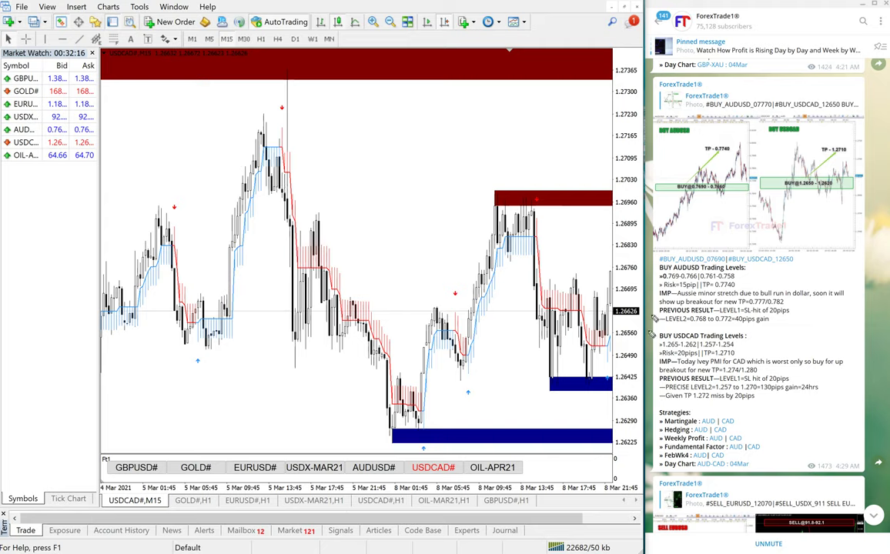
pyautogui.moveTo(651, 318)
pyautogui.mouseDown()
pyautogui.moveTo(797, 412)
pyautogui.moveTo(669, 309)
pyautogui.mouseUp()
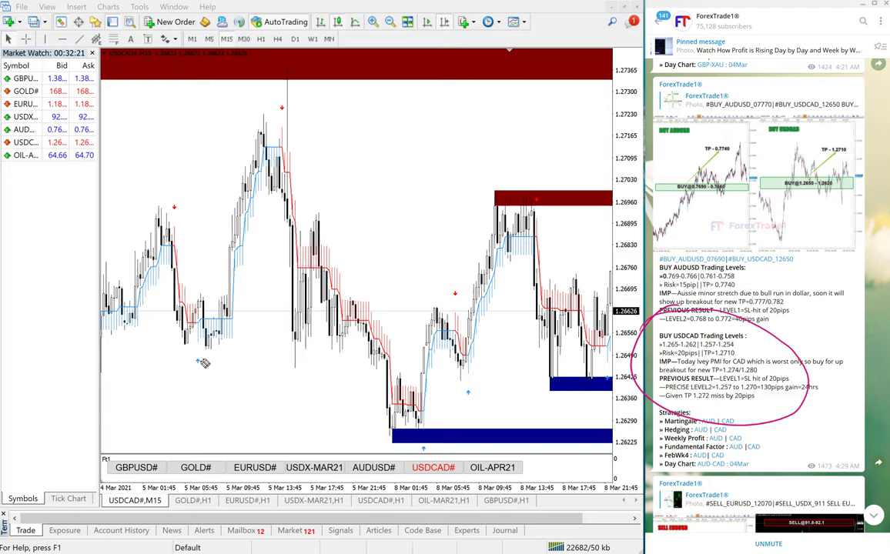
# Draw a line from the first USDCAD low to the circled peak and handwrite '1st Entry 1.265 - 1.274' beside it
pyautogui.moveTo(204, 360)
pyautogui.mouseDown()
pyautogui.moveTo(287, 81)
pyautogui.moveTo(308, 71)
pyautogui.mouseUp()
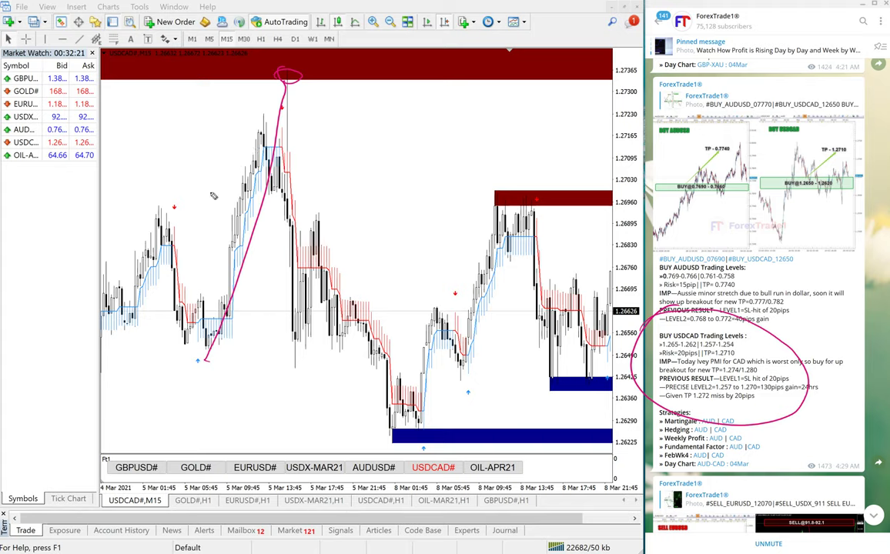
pyautogui.moveTo(333, 127); pyautogui.dragTo(342, 150)
pyautogui.moveTo(358, 112)
pyautogui.mouseDown()
pyautogui.moveTo(348, 156)
pyautogui.moveTo(370, 98)
pyautogui.moveTo(385, 104)
pyautogui.moveTo(420, 78)
pyautogui.moveTo(445, 92)
pyautogui.mouseUp()
pyautogui.moveTo(358, 189); pyautogui.dragTo(382, 226)
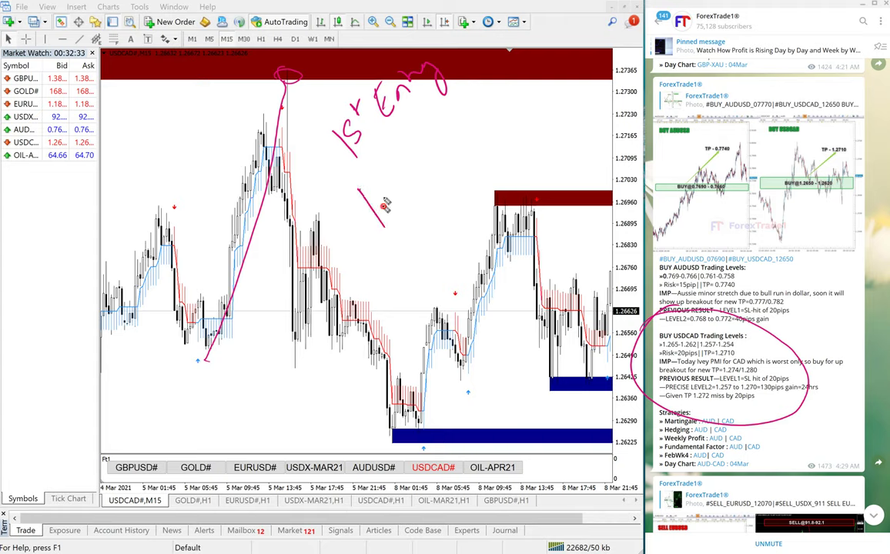
pyautogui.moveTo(392, 175); pyautogui.dragTo(403, 194)
pyautogui.moveTo(414, 140)
pyautogui.mouseDown()
pyautogui.moveTo(406, 163)
pyautogui.moveTo(420, 156)
pyautogui.mouseUp()
pyautogui.moveTo(423, 124)
pyautogui.mouseDown()
pyautogui.moveTo(471, 111)
pyautogui.moveTo(505, 80)
pyautogui.mouseUp()
pyautogui.click(478, 104)
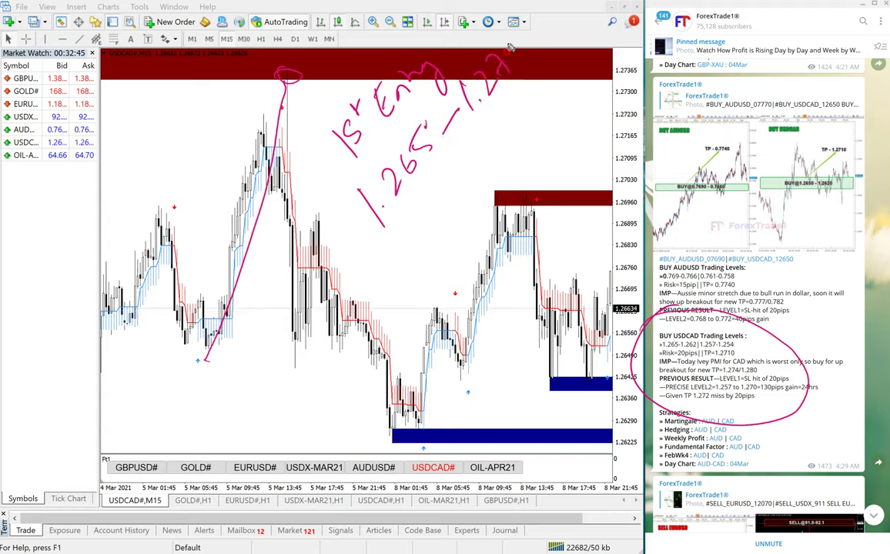
pyautogui.moveTo(509, 46); pyautogui.dragTo(528, 49)
pyautogui.moveTo(521, 42); pyautogui.dragTo(526, 60)
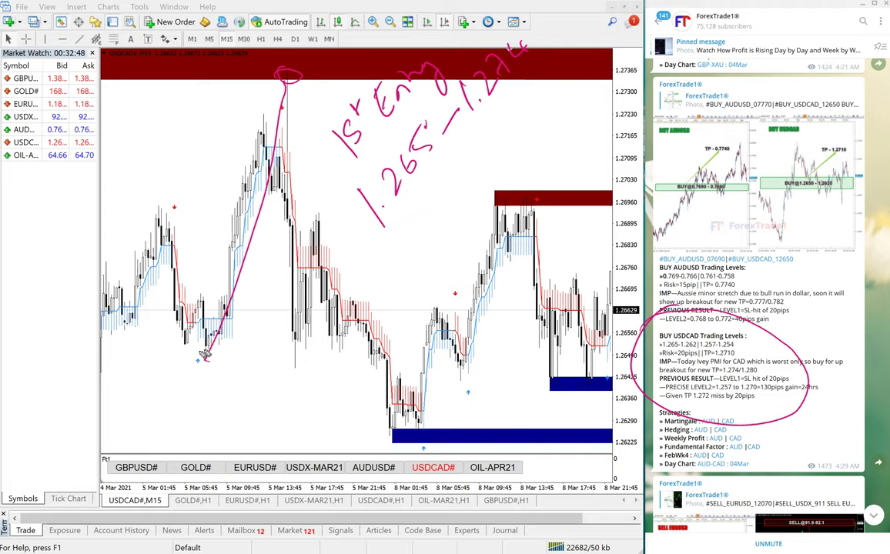
# Label the circled USDCAD low 'E1' and the peak 'TP1', and handwrite '90 pips' beneath a slanted line under the prices
pyautogui.moveTo(200, 350); pyautogui.dragTo(206, 348)
pyautogui.moveTo(177, 389)
pyautogui.mouseDown()
pyautogui.moveTo(193, 406)
pyautogui.moveTo(190, 377)
pyautogui.mouseUp()
pyautogui.moveTo(178, 393); pyautogui.dragTo(202, 385)
pyautogui.moveTo(241, 81)
pyautogui.mouseDown()
pyautogui.moveTo(251, 97)
pyautogui.moveTo(252, 72)
pyautogui.moveTo(261, 86)
pyautogui.mouseUp()
pyautogui.moveTo(252, 71)
pyautogui.mouseDown()
pyautogui.moveTo(258, 77)
pyautogui.moveTo(270, 64)
pyautogui.mouseUp()
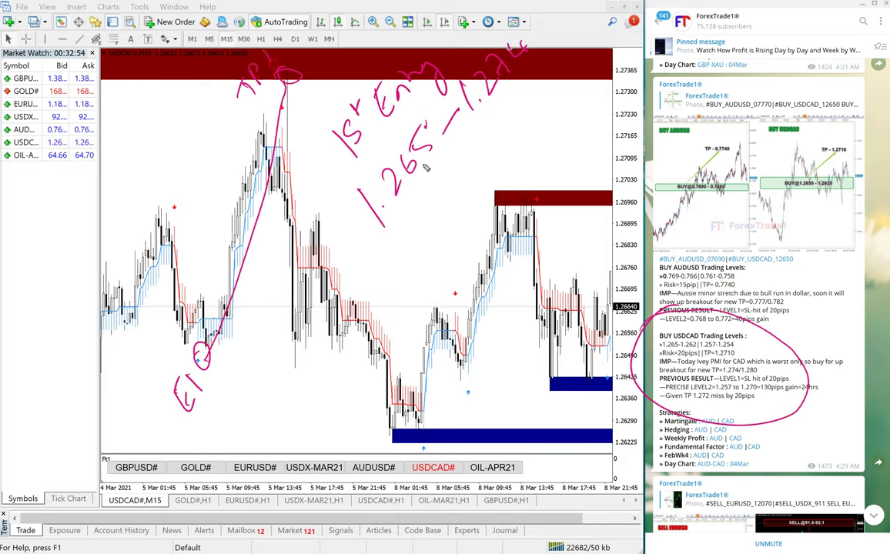
pyautogui.moveTo(373, 285); pyautogui.dragTo(549, 43)
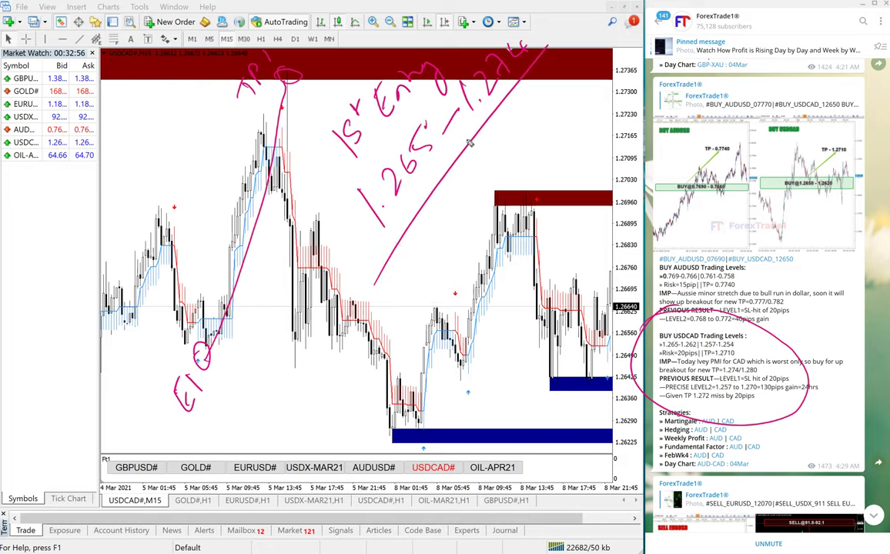
pyautogui.moveTo(431, 216)
pyautogui.mouseDown()
pyautogui.moveTo(420, 231)
pyautogui.moveTo(479, 185)
pyautogui.moveTo(488, 158)
pyautogui.moveTo(492, 165)
pyautogui.mouseUp()
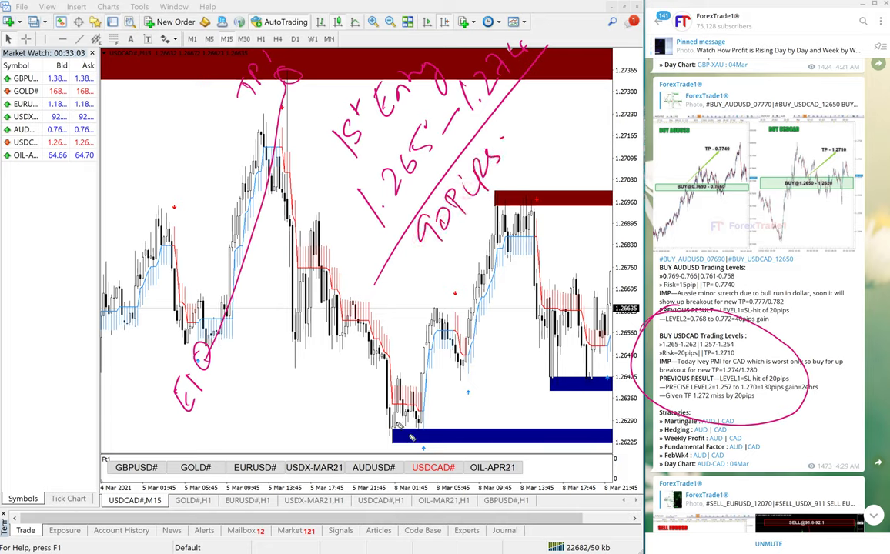
# Circle the second USDCAD low, label it 'E2', and draw a line up to the circled peak at the red resistance zone
pyautogui.moveTo(377, 439)
pyautogui.mouseDown()
pyautogui.moveTo(412, 459)
pyautogui.moveTo(385, 442)
pyautogui.mouseUp()
pyautogui.moveTo(330, 435)
pyautogui.mouseDown()
pyautogui.moveTo(351, 437)
pyautogui.moveTo(337, 406)
pyautogui.moveTo(358, 422)
pyautogui.mouseUp()
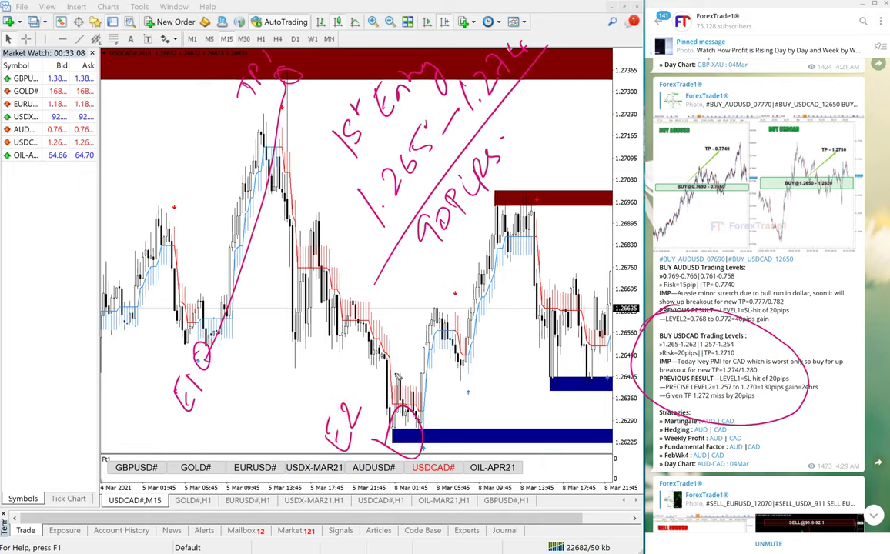
pyautogui.moveTo(388, 440)
pyautogui.mouseDown()
pyautogui.moveTo(443, 235)
pyautogui.moveTo(516, 191)
pyautogui.mouseUp()
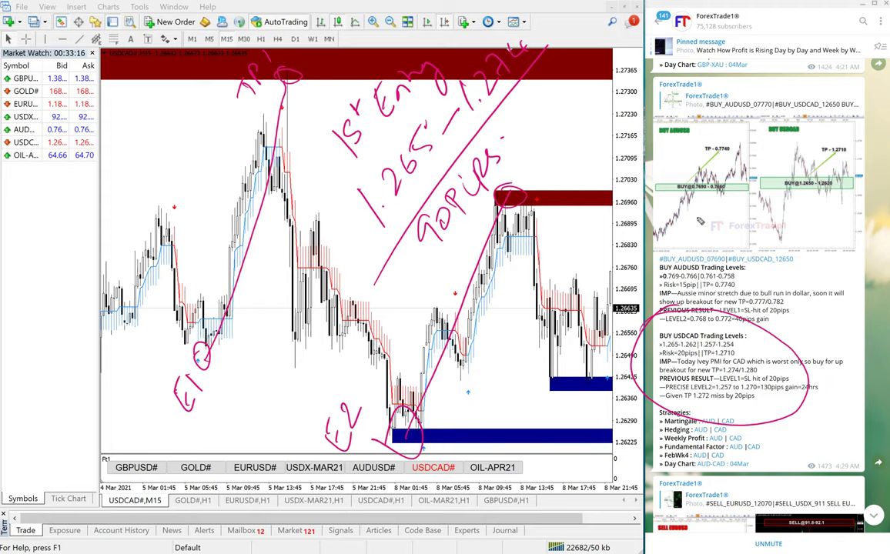
# Handwrite 'E2 - 1.262 - 1.267 = 50 pips' over the post's chart images and underline the pips
pyautogui.moveTo(697, 210)
pyautogui.mouseDown()
pyautogui.moveTo(708, 206)
pyautogui.moveTo(721, 230)
pyautogui.moveTo(740, 194)
pyautogui.mouseUp()
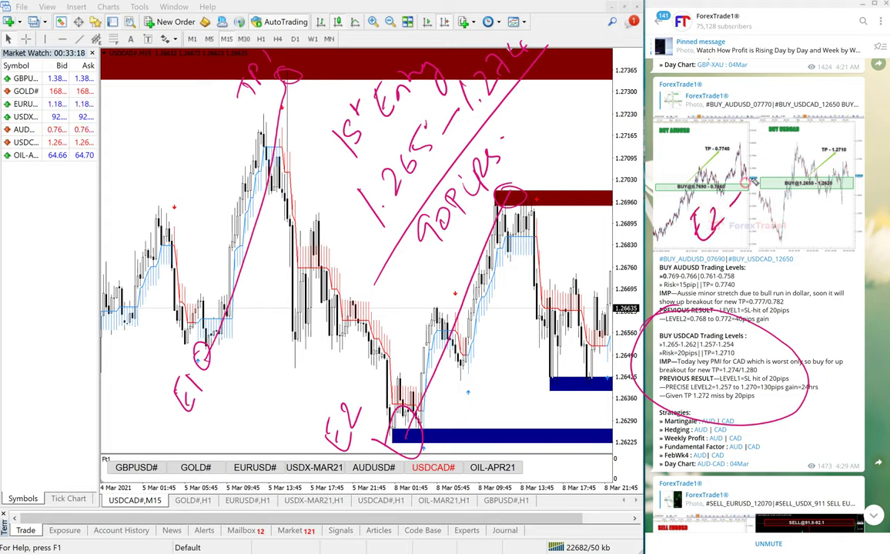
pyautogui.click(735, 242)
pyautogui.moveTo(723, 236)
pyautogui.mouseDown()
pyautogui.moveTo(729, 252)
pyautogui.moveTo(789, 193)
pyautogui.moveTo(800, 168)
pyautogui.mouseUp()
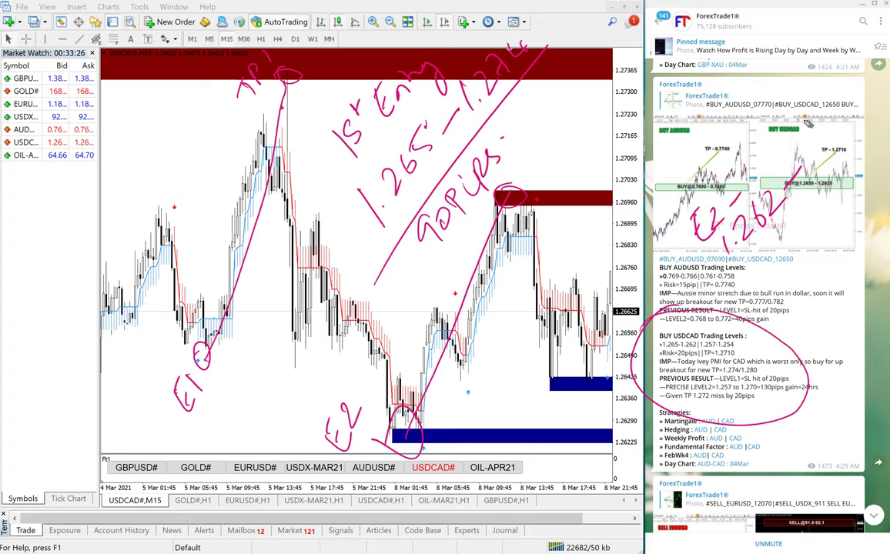
pyautogui.moveTo(802, 142)
pyautogui.mouseDown()
pyautogui.moveTo(814, 167)
pyautogui.moveTo(832, 133)
pyautogui.moveTo(857, 128)
pyautogui.mouseUp()
pyautogui.click(819, 158)
pyautogui.moveTo(843, 114); pyautogui.dragTo(855, 104)
pyautogui.moveTo(760, 262); pyautogui.dragTo(770, 256)
pyautogui.moveTo(764, 270); pyautogui.dragTo(773, 263)
pyautogui.moveTo(791, 231)
pyautogui.mouseDown()
pyautogui.moveTo(781, 248)
pyautogui.moveTo(812, 231)
pyautogui.moveTo(843, 193)
pyautogui.moveTo(850, 231)
pyautogui.moveTo(853, 219)
pyautogui.mouseUp()
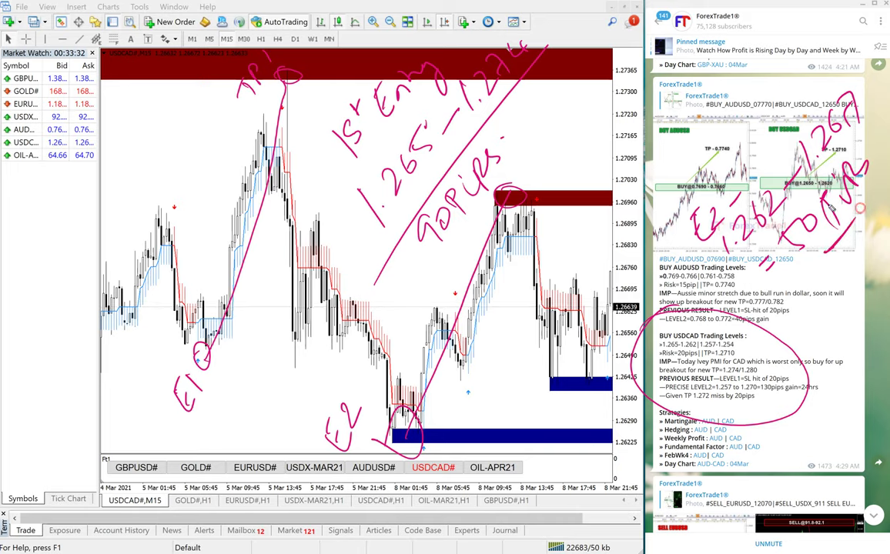
# Handwrite the USDCAD total as 140 pips across the chart and emphasize it with two slanted strokes
pyautogui.moveTo(495, 400); pyautogui.dragTo(507, 420)
pyautogui.moveTo(483, 409); pyautogui.dragTo(509, 389)
pyautogui.moveTo(512, 390); pyautogui.dragTo(525, 406)
pyautogui.moveTo(530, 347)
pyautogui.mouseDown()
pyautogui.moveTo(542, 365)
pyautogui.moveTo(545, 343)
pyautogui.mouseUp()
pyautogui.moveTo(548, 324); pyautogui.dragTo(564, 322)
pyautogui.moveTo(564, 294); pyautogui.dragTo(573, 289)
pyautogui.moveTo(568, 285)
pyautogui.mouseDown()
pyautogui.moveTo(639, 185)
pyautogui.moveTo(628, 201)
pyautogui.mouseUp()
pyautogui.moveTo(634, 158)
pyautogui.mouseDown()
pyautogui.moveTo(648, 192)
pyautogui.moveTo(656, 189)
pyautogui.mouseUp()
pyautogui.moveTo(646, 143)
pyautogui.mouseDown()
pyautogui.moveTo(655, 154)
pyautogui.moveTo(645, 161)
pyautogui.mouseUp()
pyautogui.moveTo(567, 350); pyautogui.dragTo(653, 202)
pyautogui.moveTo(599, 331); pyautogui.dragTo(659, 221)
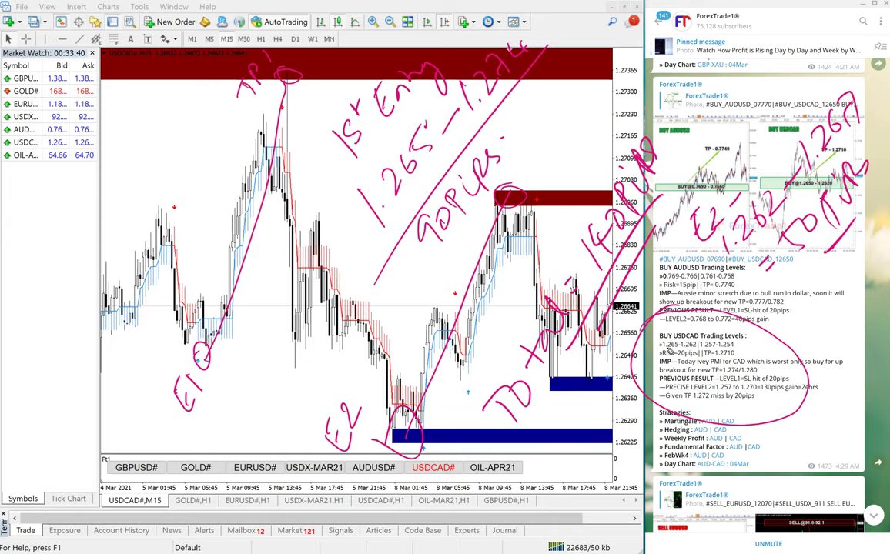
# Clear the USDCAD drawings and review the channel's March 5 posts down to the EURUSD and USDX sell signals
pyautogui.press('Escape')
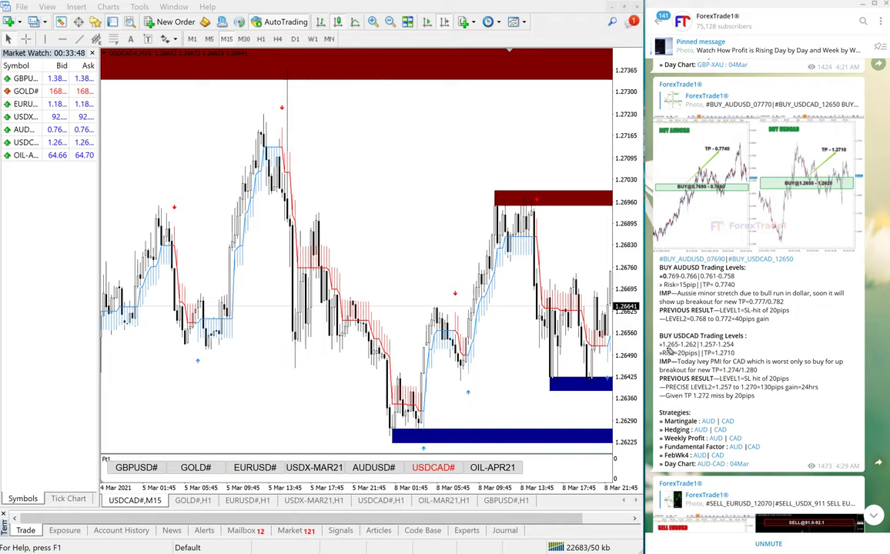
pyautogui.scroll(10, 813, 374)
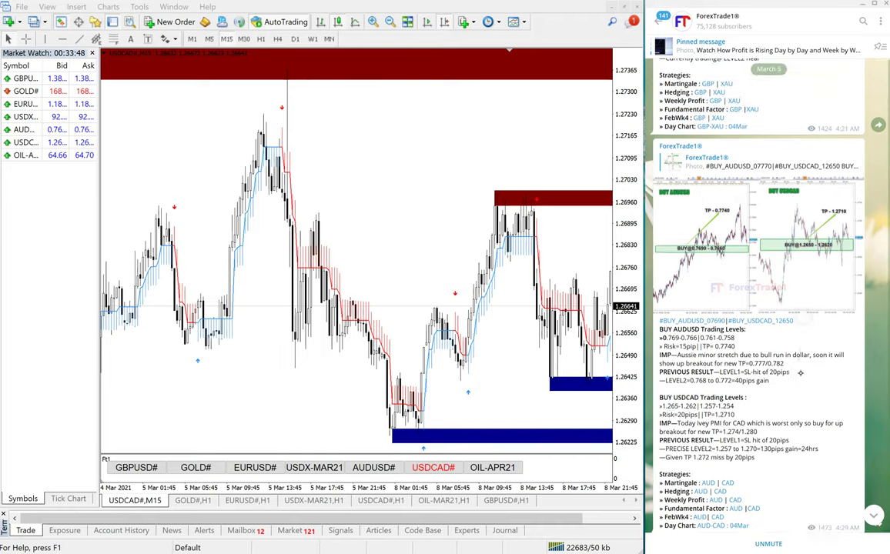
pyautogui.scroll(5, 812, 374)
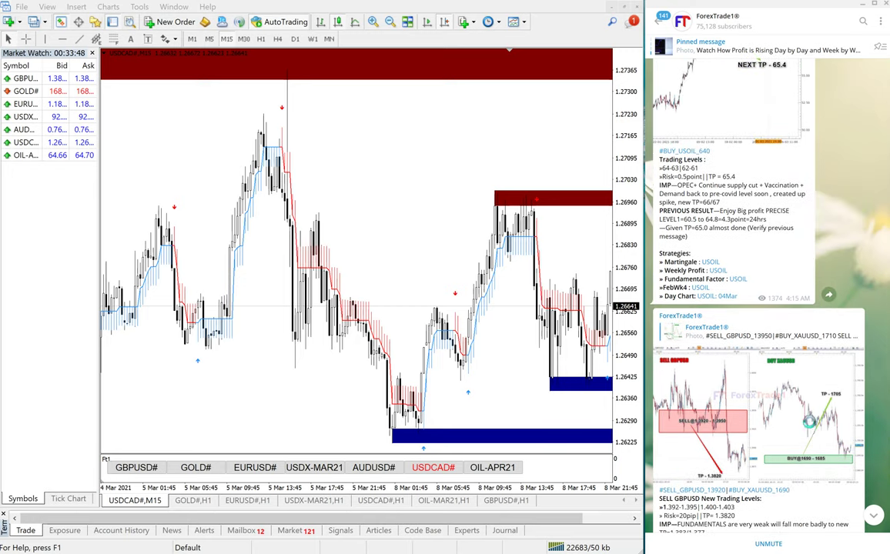
pyautogui.scroll(-8, 810, 429)
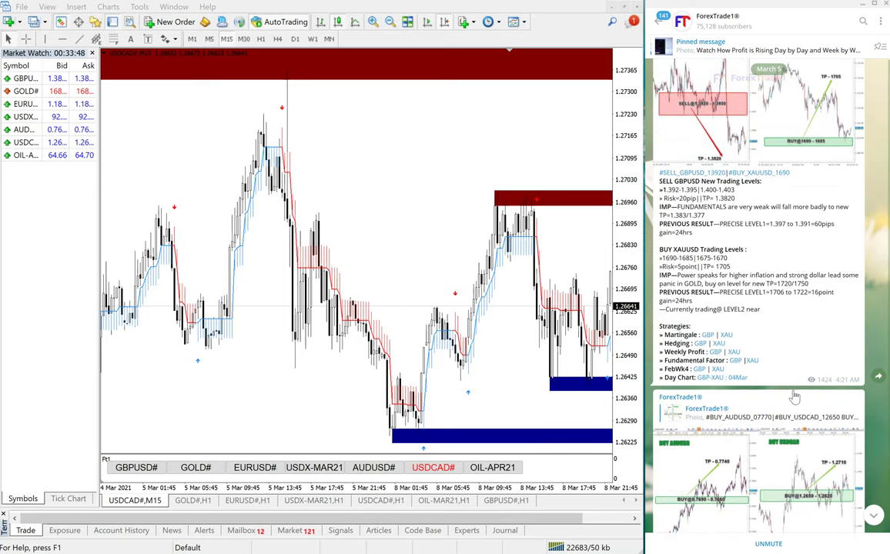
pyautogui.scroll(-1, 819, 285)
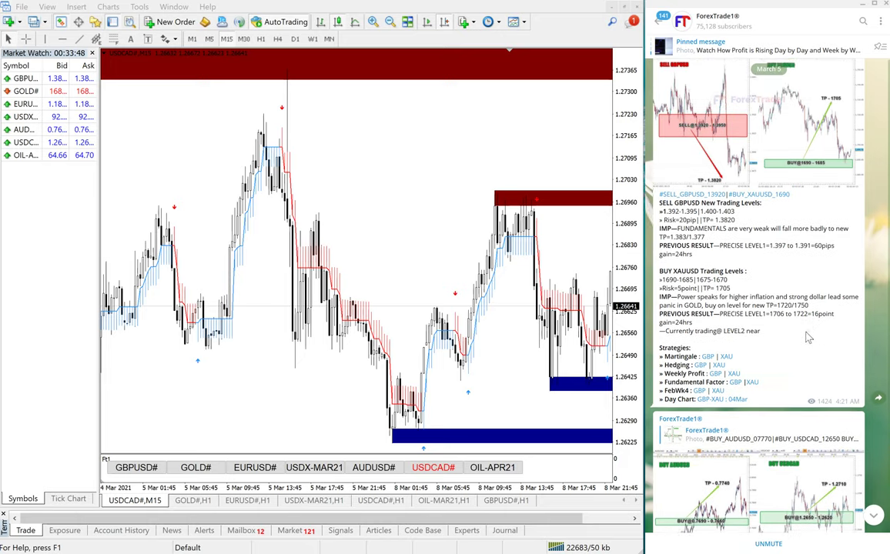
pyautogui.scroll(-6, 819, 296)
pyautogui.scroll(2, 819, 346)
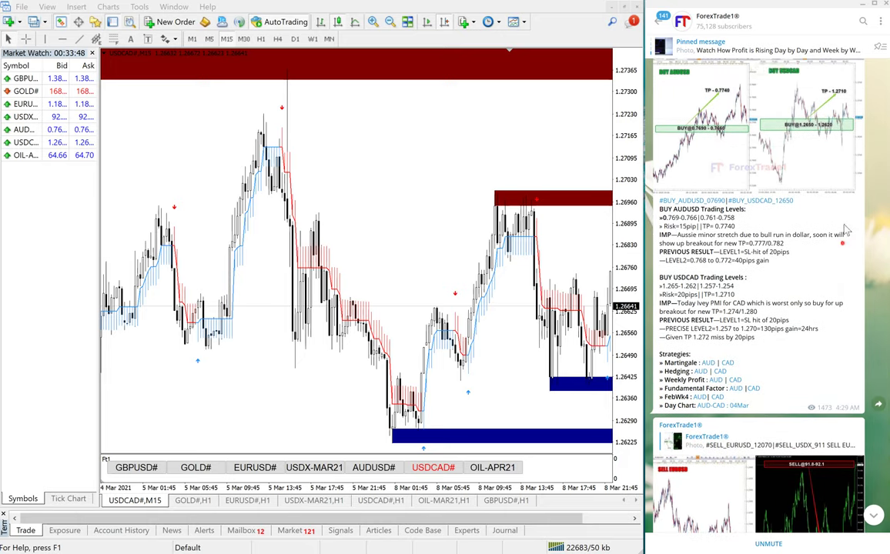
pyautogui.scroll(-4, 820, 376)
pyautogui.scroll(-5, 847, 207)
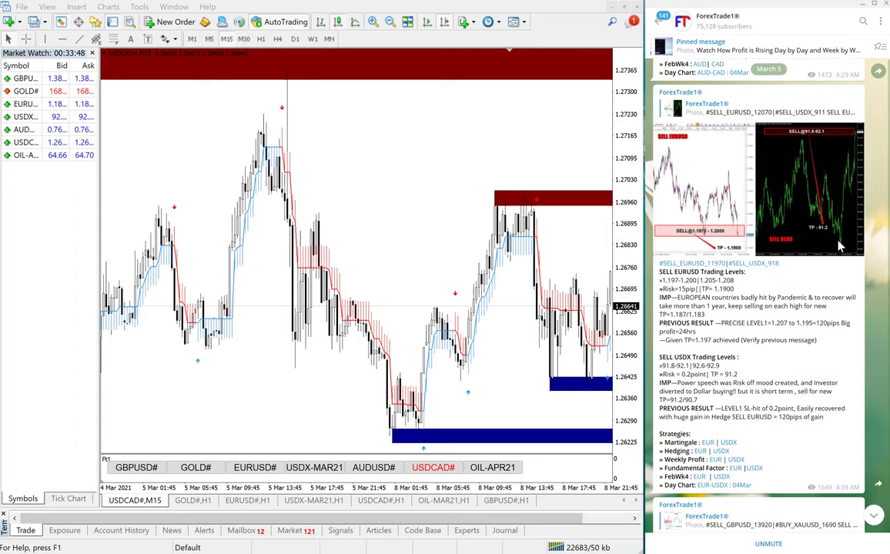
pyautogui.scroll(3, 823, 367)
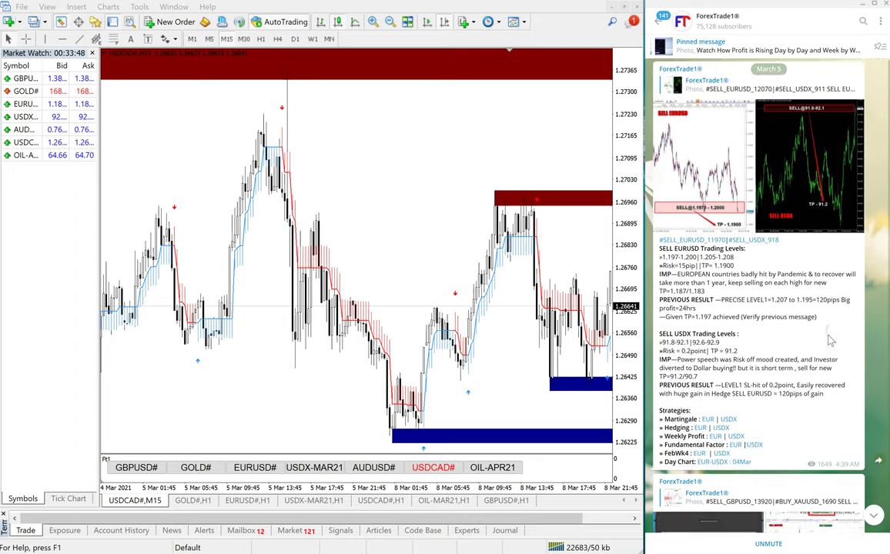
pyautogui.scroll(5, 827, 354)
pyautogui.scroll(-8, 829, 349)
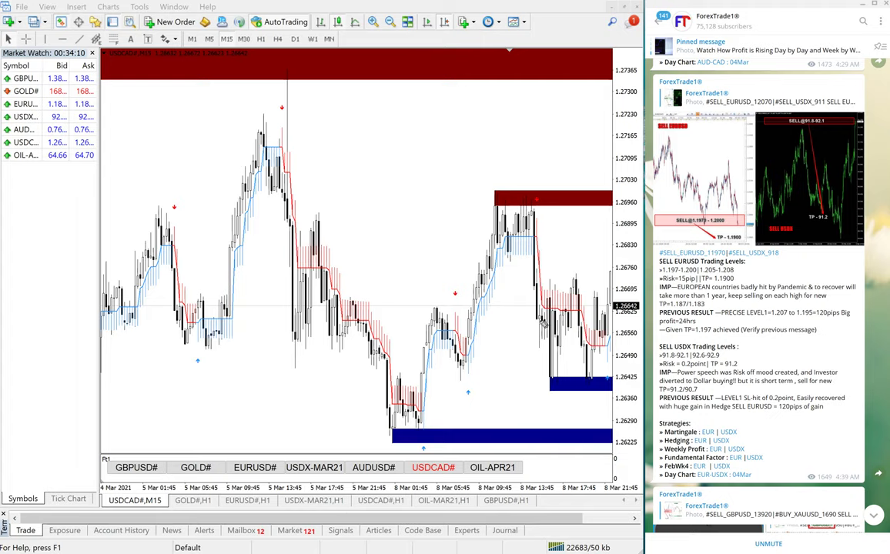
# Switch to the EURUSD M15 chart and inspect the early March 5 candles near the 1.197 sell level
pyautogui.click(245, 467)
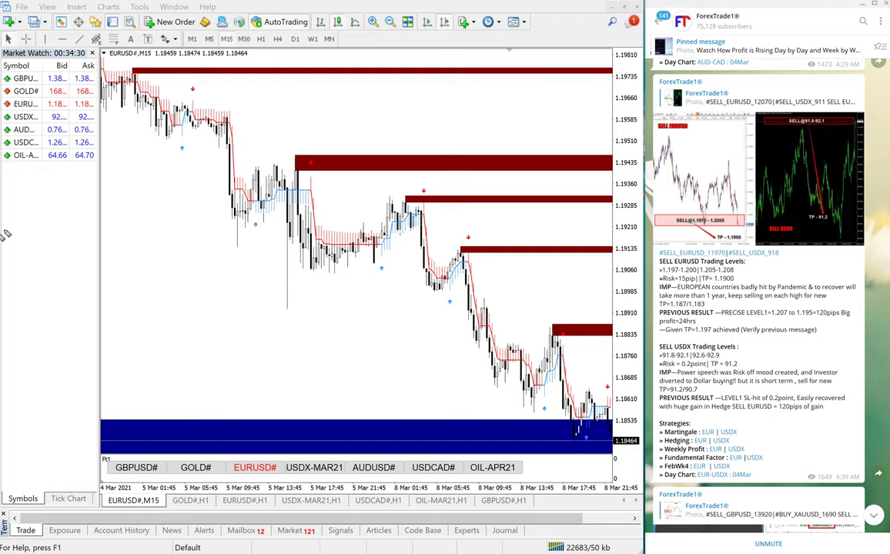
pyautogui.moveTo(328, 291); pyautogui.dragTo(337, 314)
pyautogui.press('Escape')
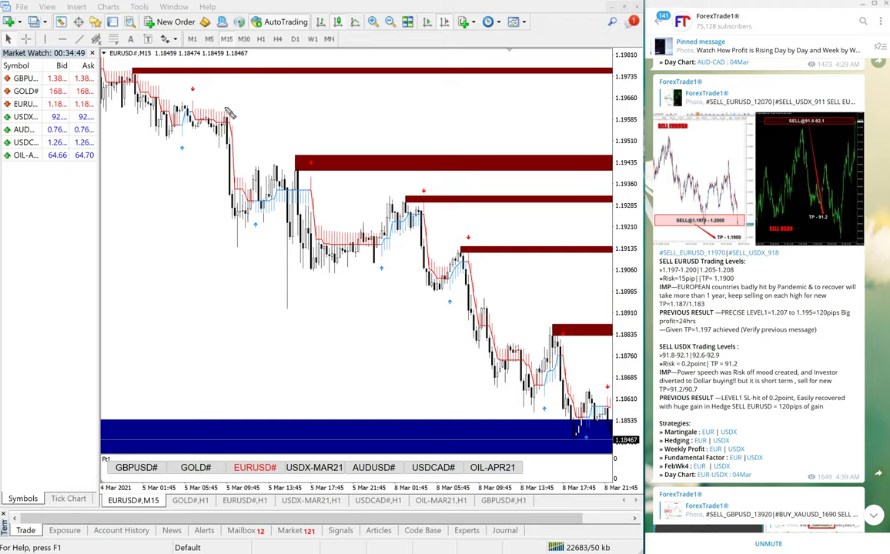
pyautogui.click(204, 95)
pyautogui.moveTo(188, 99)
pyautogui.mouseDown()
pyautogui.moveTo(139, 114)
pyautogui.moveTo(179, 147)
pyautogui.moveTo(252, 114)
pyautogui.moveTo(185, 91)
pyautogui.mouseUp()
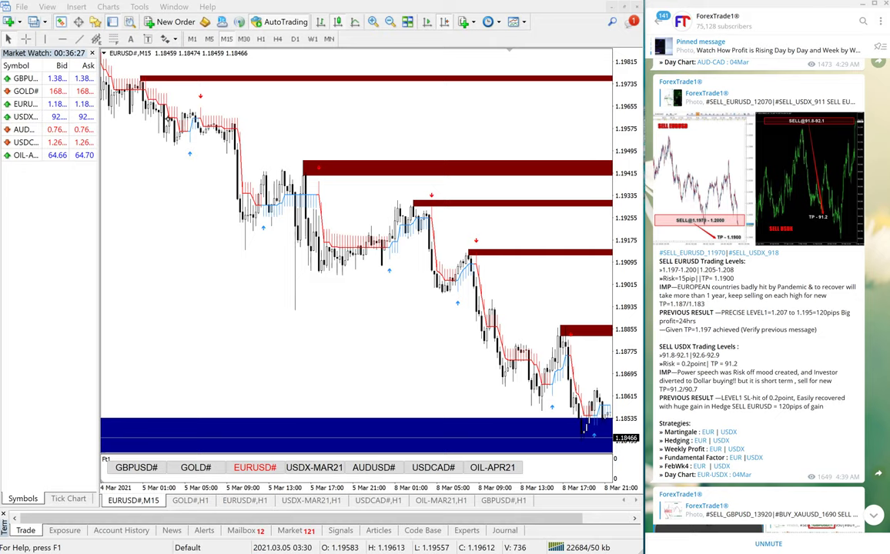
pyautogui.moveTo(162, 117)
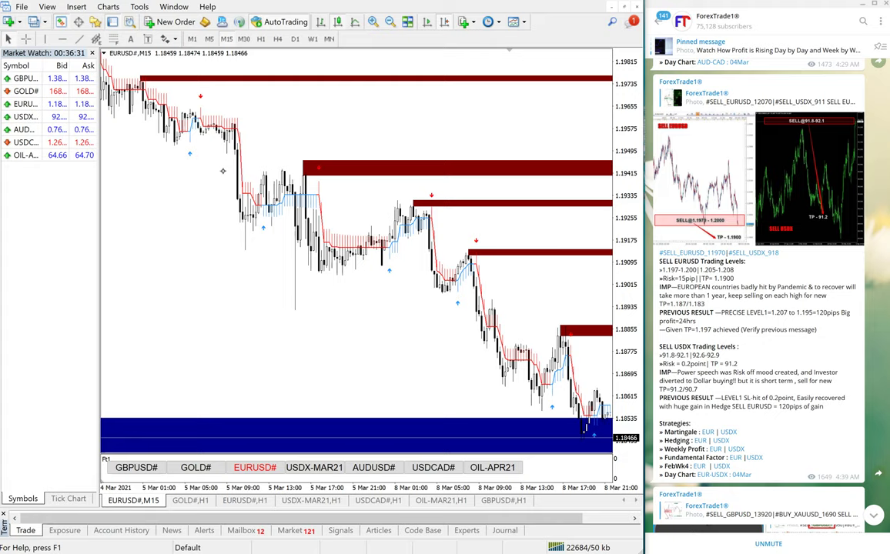
# Circle the early EURUSD price cluster, connect it to the circled spike low, start a handwritten note, and erase the drawings
pyautogui.moveTo(185, 91)
pyautogui.mouseDown()
pyautogui.moveTo(158, 131)
pyautogui.moveTo(165, 83)
pyautogui.moveTo(148, 119)
pyautogui.mouseUp()
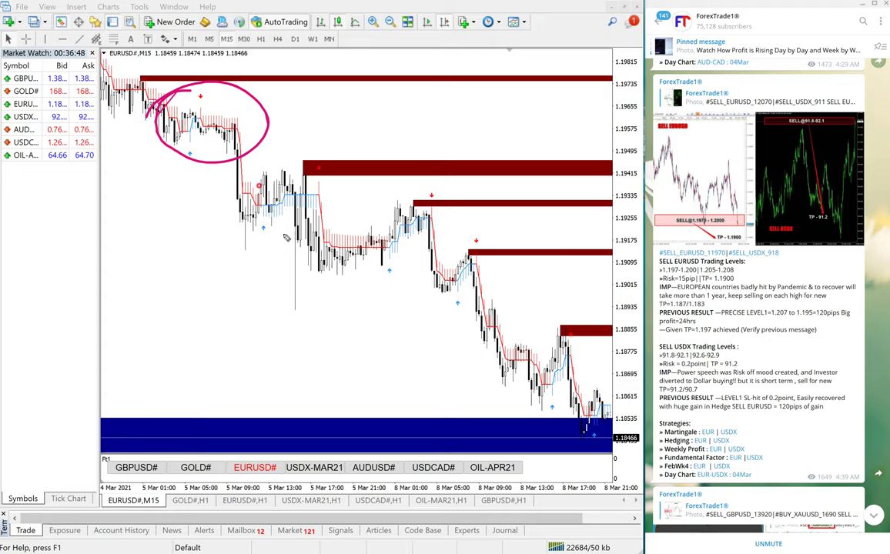
pyautogui.moveTo(238, 158)
pyautogui.mouseDown()
pyautogui.moveTo(286, 279)
pyautogui.moveTo(249, 304)
pyautogui.mouseUp()
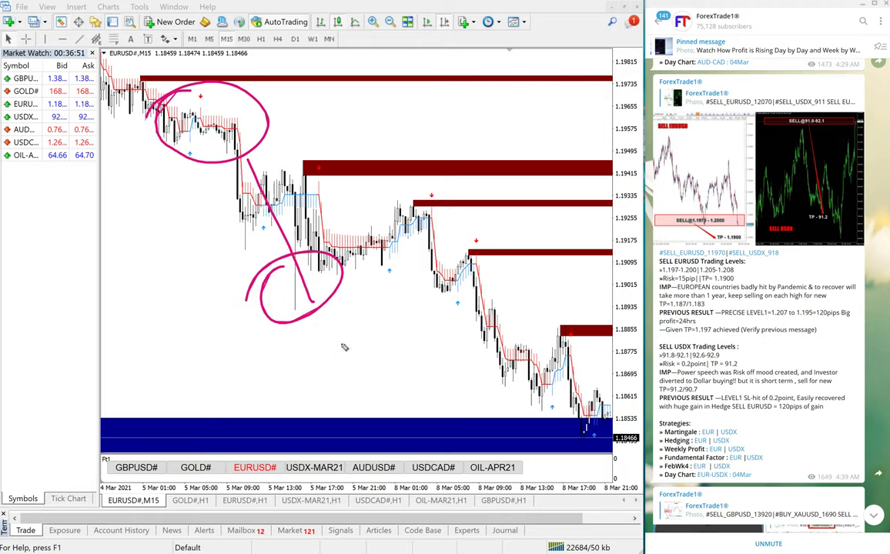
pyautogui.moveTo(306, 370)
pyautogui.mouseDown()
pyautogui.moveTo(324, 415)
pyautogui.moveTo(355, 383)
pyautogui.moveTo(350, 330)
pyautogui.mouseUp()
pyautogui.moveTo(370, 378)
pyautogui.mouseDown()
pyautogui.moveTo(400, 372)
pyautogui.moveTo(419, 336)
pyautogui.mouseUp()
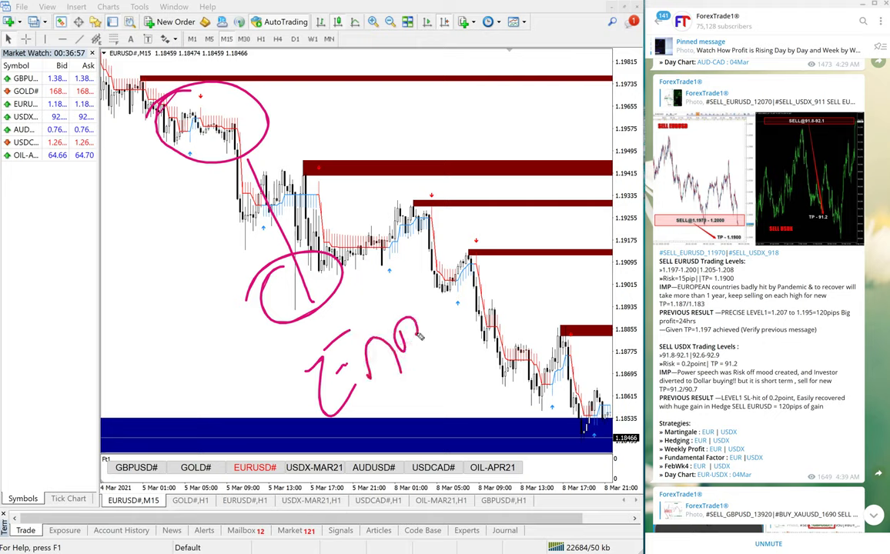
pyautogui.press('e')
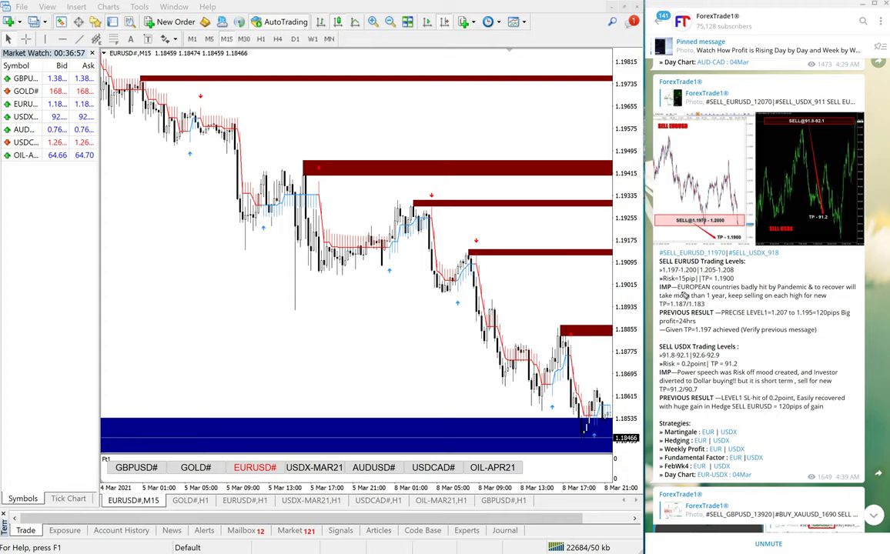
# Handwrite the EURUSD entry price '1.197' followed by a dash, slanting upward across the middle of the chart
pyautogui.moveTo(350, 341); pyautogui.dragTo(369, 382)
pyautogui.moveTo(373, 357); pyautogui.dragTo(371, 359)
pyautogui.moveTo(373, 313); pyautogui.dragTo(397, 351)
pyautogui.moveTo(408, 294)
pyautogui.mouseDown()
pyautogui.moveTo(424, 330)
pyautogui.moveTo(443, 302)
pyautogui.mouseUp()
pyautogui.moveTo(427, 297); pyautogui.dragTo(445, 267)
pyautogui.moveTo(475, 236); pyautogui.dragTo(455, 276)
# Circle the early EURUSD sell area, label it 'Entry', and draw a line down to a circle around the spike low
pyautogui.moveTo(166, 119)
pyautogui.mouseDown()
pyautogui.moveTo(199, 93)
pyautogui.moveTo(179, 133)
pyautogui.mouseUp()
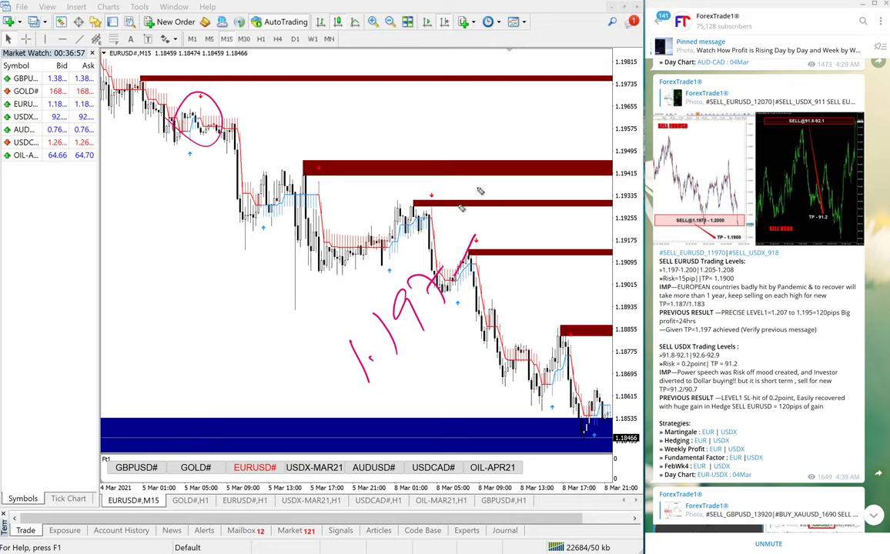
pyautogui.moveTo(224, 97)
pyautogui.mouseDown()
pyautogui.moveTo(229, 108)
pyautogui.moveTo(254, 80)
pyautogui.moveTo(309, 72)
pyautogui.mouseUp()
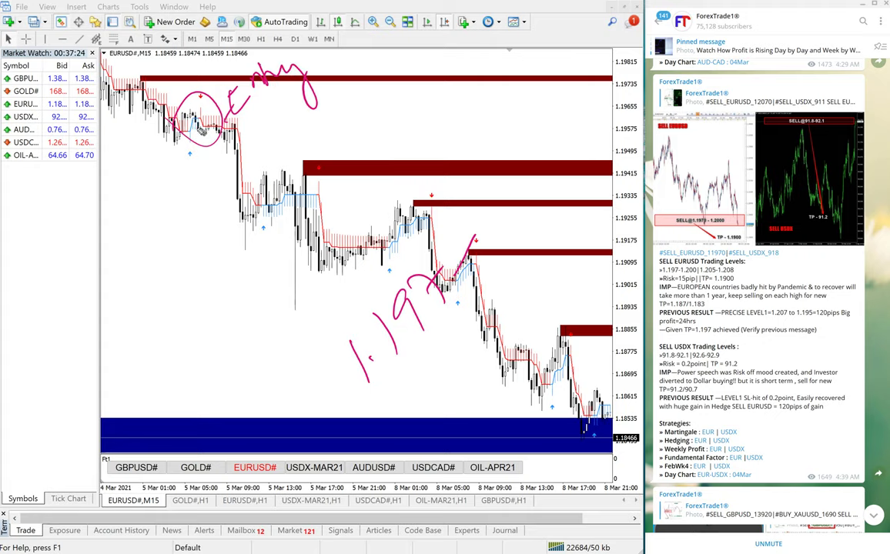
pyautogui.moveTo(181, 120)
pyautogui.mouseDown()
pyautogui.moveTo(298, 302)
pyautogui.moveTo(287, 323)
pyautogui.mouseUp()
# Label the circled EURUSD spike low with the handwritten note 'TP @ 1.1890'
pyautogui.moveTo(323, 234)
pyautogui.mouseDown()
pyautogui.moveTo(334, 257)
pyautogui.moveTo(332, 223)
pyautogui.mouseUp()
pyautogui.moveTo(334, 220)
pyautogui.mouseDown()
pyautogui.moveTo(353, 245)
pyautogui.moveTo(346, 229)
pyautogui.mouseUp()
pyautogui.moveTo(355, 198); pyautogui.dragTo(383, 201)
pyautogui.moveTo(381, 134); pyautogui.dragTo(394, 168)
pyautogui.click(409, 153)
pyautogui.moveTo(411, 112); pyautogui.dragTo(422, 143)
pyautogui.moveTo(433, 104)
pyautogui.mouseDown()
pyautogui.moveTo(436, 129)
pyautogui.moveTo(468, 88)
pyautogui.mouseUp()
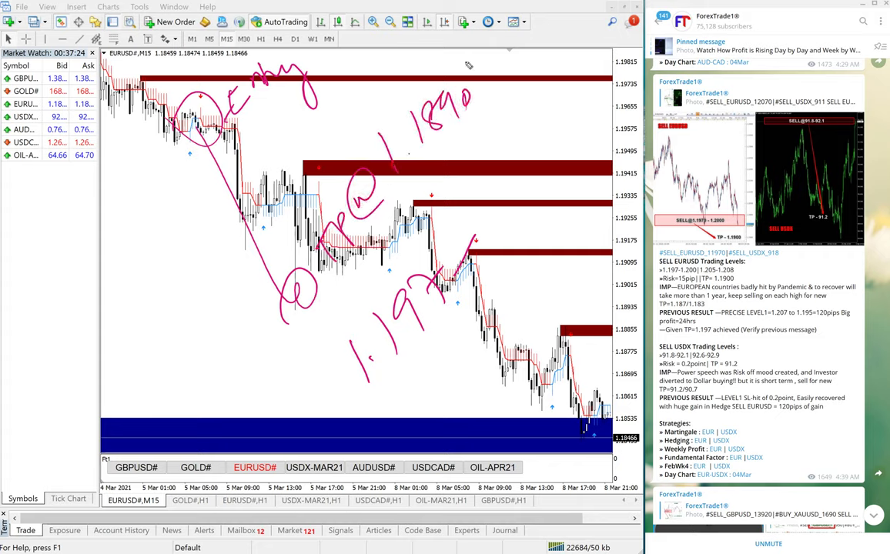
# Complete the handwritten EURUSD gain calculation as '1.1970 - 1.1890 = 80 pips'
pyautogui.moveTo(476, 185); pyautogui.dragTo(502, 218)
pyautogui.moveTo(508, 183); pyautogui.dragTo(556, 124)
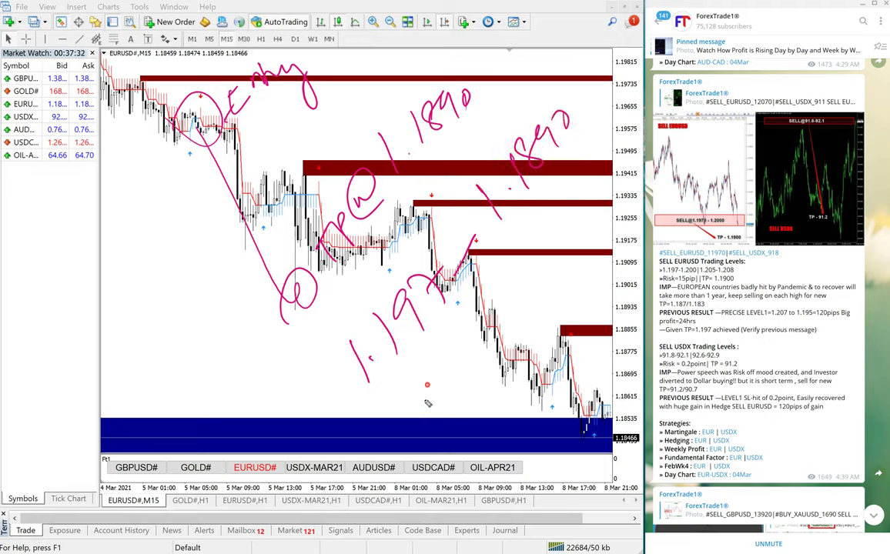
pyautogui.moveTo(416, 401); pyautogui.dragTo(436, 377)
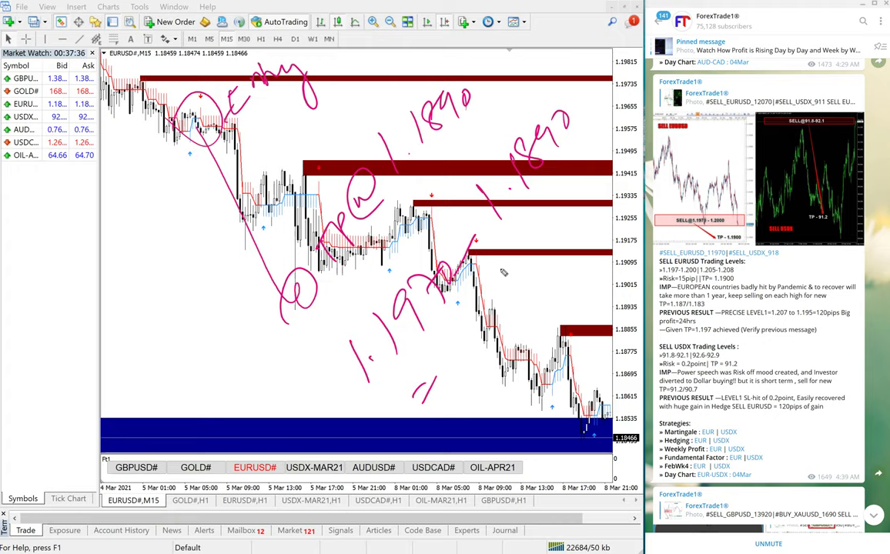
pyautogui.moveTo(460, 337); pyautogui.dragTo(466, 339)
pyautogui.moveTo(477, 319)
pyautogui.mouseDown()
pyautogui.moveTo(488, 341)
pyautogui.moveTo(481, 319)
pyautogui.mouseUp()
pyautogui.moveTo(494, 300); pyautogui.dragTo(505, 306)
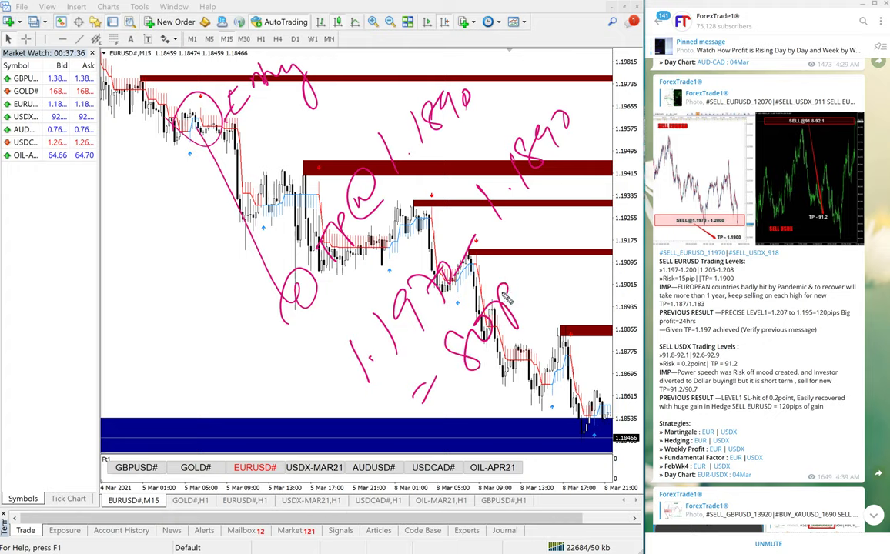
pyautogui.moveTo(519, 270); pyautogui.dragTo(566, 217)
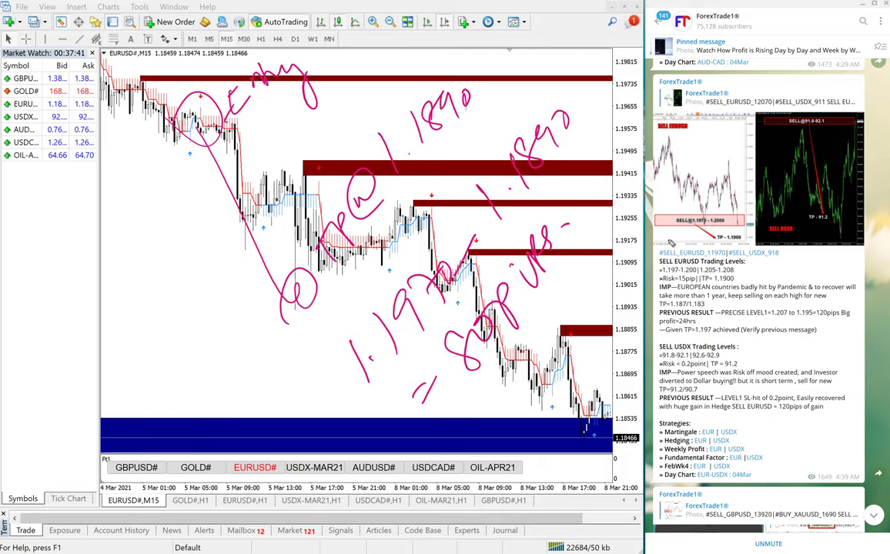
# Clear the EURUSD drawings and switch to the USDX-MAR21 M15 chart, erasing a trial 'No' written over the post
pyautogui.press('e')
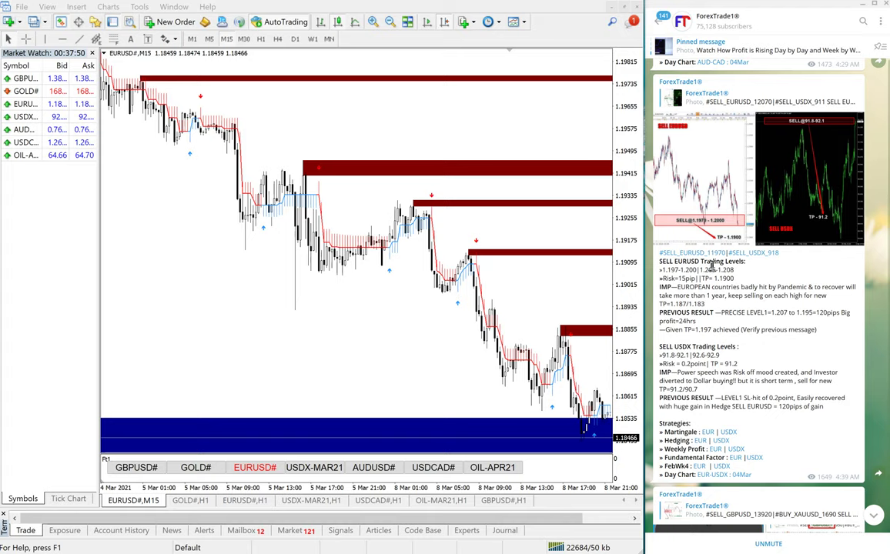
pyautogui.click(317, 470)
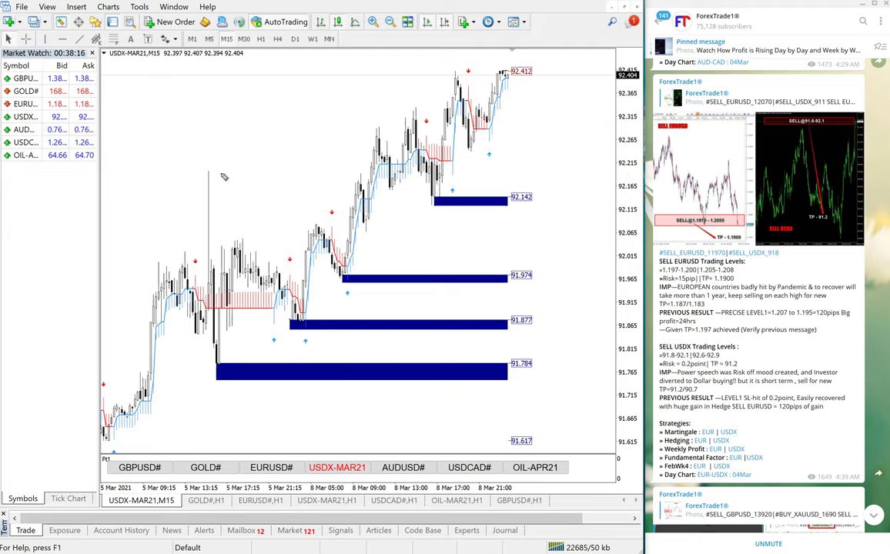
pyautogui.moveTo(756, 365); pyautogui.dragTo(797, 332)
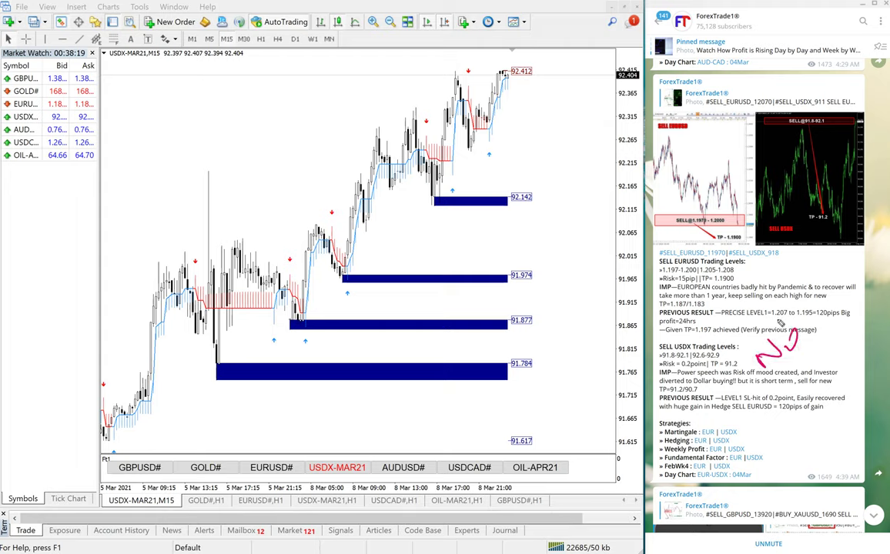
pyautogui.press('e')
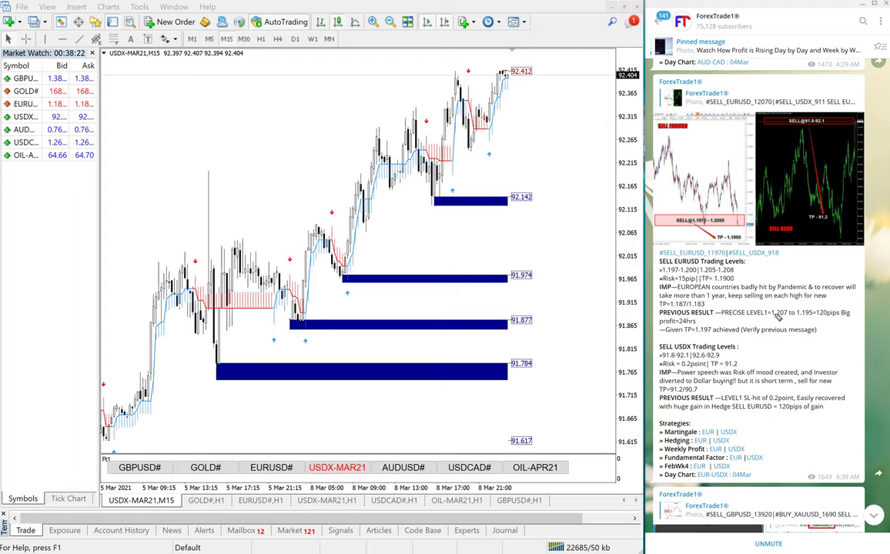
# Handwrite 'No Loss' diagonally across the blue support zones on the USDX-MAR21 chart
pyautogui.moveTo(352, 431)
pyautogui.mouseDown()
pyautogui.moveTo(362, 410)
pyautogui.moveTo(345, 369)
pyautogui.mouseUp()
pyautogui.moveTo(354, 362)
pyautogui.mouseDown()
pyautogui.moveTo(370, 376)
pyautogui.moveTo(356, 359)
pyautogui.mouseUp()
pyautogui.moveTo(370, 324); pyautogui.dragTo(405, 318)
pyautogui.moveTo(399, 287)
pyautogui.mouseDown()
pyautogui.moveTo(410, 308)
pyautogui.moveTo(400, 286)
pyautogui.mouseUp()
pyautogui.moveTo(430, 255); pyautogui.dragTo(421, 285)
pyautogui.moveTo(435, 210); pyautogui.dragTo(434, 285)
# Handwrite further words starting with 'No' beneath the USDX note, and clear all drawings from the chart
pyautogui.moveTo(418, 428)
pyautogui.mouseDown()
pyautogui.moveTo(416, 405)
pyautogui.moveTo(397, 385)
pyautogui.mouseUp()
pyautogui.moveTo(416, 378); pyautogui.dragTo(430, 375)
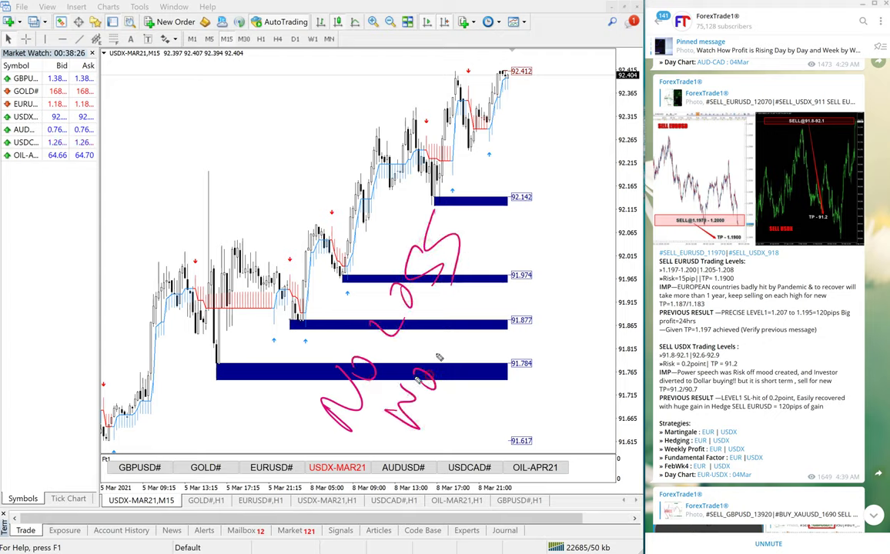
pyautogui.moveTo(433, 311); pyautogui.dragTo(470, 347)
pyautogui.moveTo(434, 311); pyautogui.dragTo(450, 327)
pyautogui.moveTo(452, 292); pyautogui.dragTo(476, 314)
pyautogui.moveTo(453, 291); pyautogui.dragTo(485, 307)
pyautogui.moveTo(485, 260); pyautogui.dragTo(514, 251)
pyautogui.moveTo(496, 233)
pyautogui.mouseDown()
pyautogui.moveTo(505, 217)
pyautogui.moveTo(526, 215)
pyautogui.moveTo(509, 179)
pyautogui.moveTo(525, 227)
pyautogui.mouseUp()
pyautogui.moveTo(460, 409)
pyautogui.mouseDown()
pyautogui.moveTo(459, 425)
pyautogui.moveTo(462, 416)
pyautogui.mouseUp()
pyautogui.moveTo(482, 402); pyautogui.dragTo(493, 402)
pyautogui.moveTo(497, 358); pyautogui.dragTo(517, 372)
pyautogui.moveTo(517, 360)
pyautogui.mouseDown()
pyautogui.moveTo(509, 368)
pyautogui.moveTo(531, 350)
pyautogui.moveTo(558, 277)
pyautogui.moveTo(538, 421)
pyautogui.moveTo(587, 277)
pyautogui.mouseUp()
pyautogui.press('e')
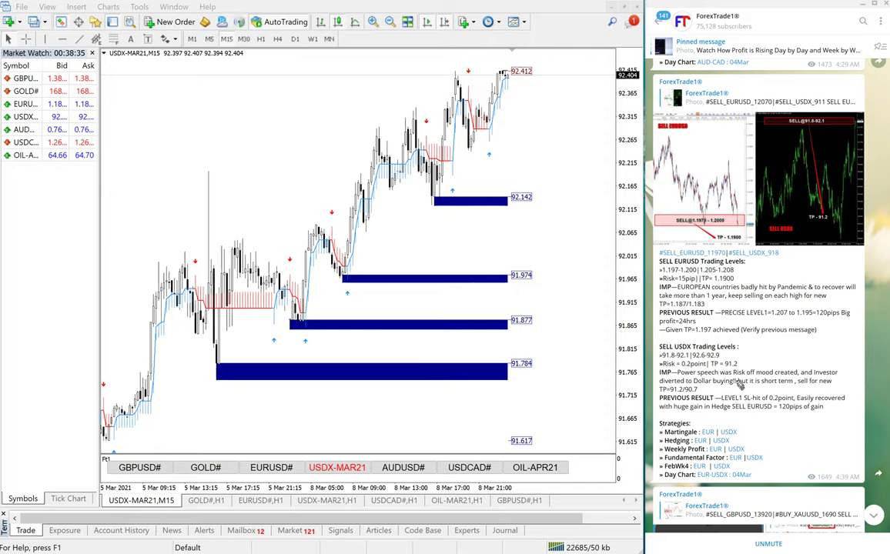
# Return to the BUY USOIL post and handwrite its gain as '3.6 points' beside the trading levels
pyautogui.scroll(1, 754, 377)
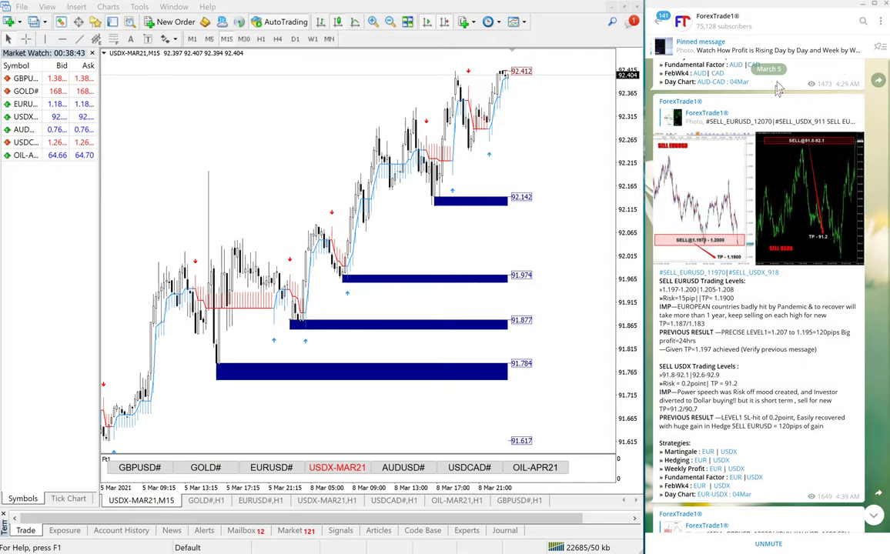
pyautogui.scroll(2, 701, 239)
pyautogui.scroll(2, 768, 292)
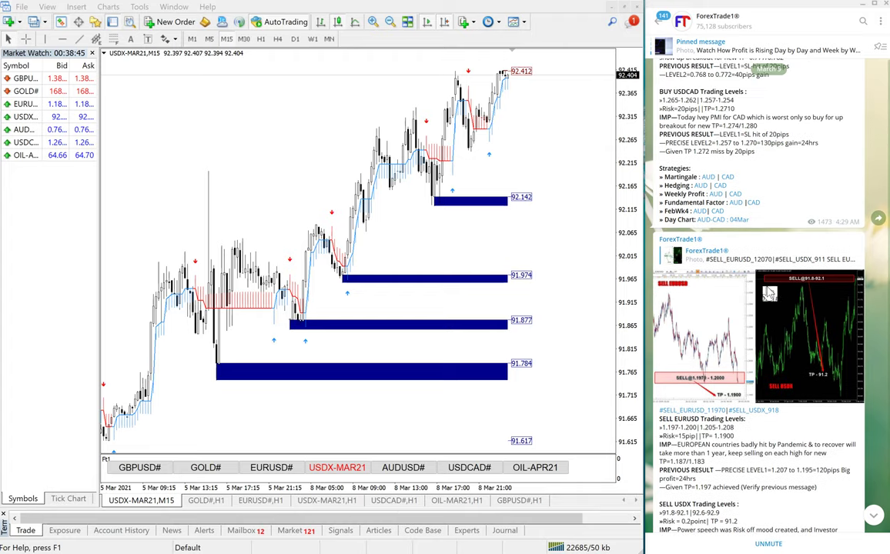
pyautogui.scroll(10, 767, 292)
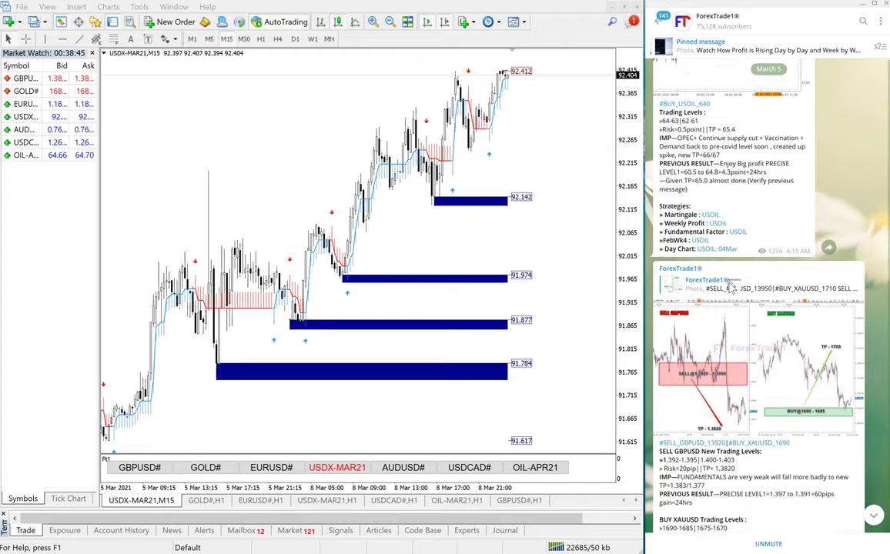
pyautogui.scroll(3, 728, 285)
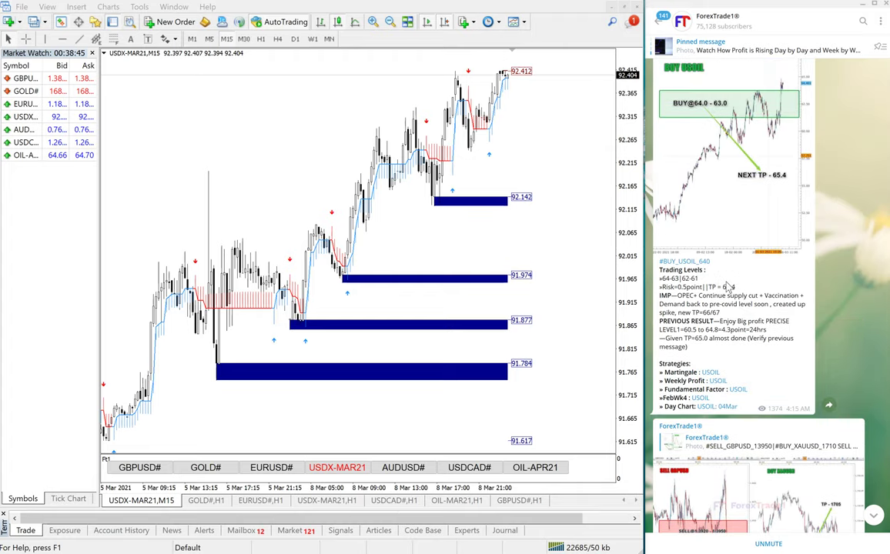
pyautogui.moveTo(744, 283)
pyautogui.mouseDown()
pyautogui.moveTo(760, 294)
pyautogui.moveTo(749, 310)
pyautogui.mouseUp()
pyautogui.click(772, 294)
pyautogui.moveTo(783, 266)
pyautogui.mouseDown()
pyautogui.moveTo(777, 290)
pyautogui.moveTo(843, 216)
pyautogui.moveTo(871, 165)
pyautogui.mouseUp()
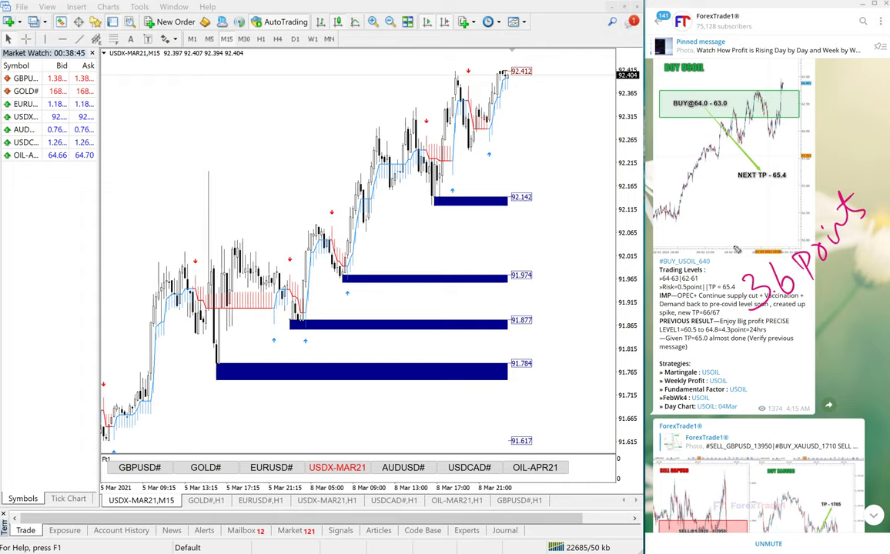
# Handwrite 'USOil' diagonally above the '3.6 points' note on the BUY USOIL post
pyautogui.moveTo(715, 245)
pyautogui.mouseDown()
pyautogui.moveTo(740, 245)
pyautogui.moveTo(745, 223)
pyautogui.mouseUp()
pyautogui.moveTo(755, 208)
pyautogui.mouseDown()
pyautogui.moveTo(751, 229)
pyautogui.moveTo(766, 195)
pyautogui.moveTo(782, 195)
pyautogui.mouseUp()
pyautogui.moveTo(778, 166); pyautogui.dragTo(787, 186)
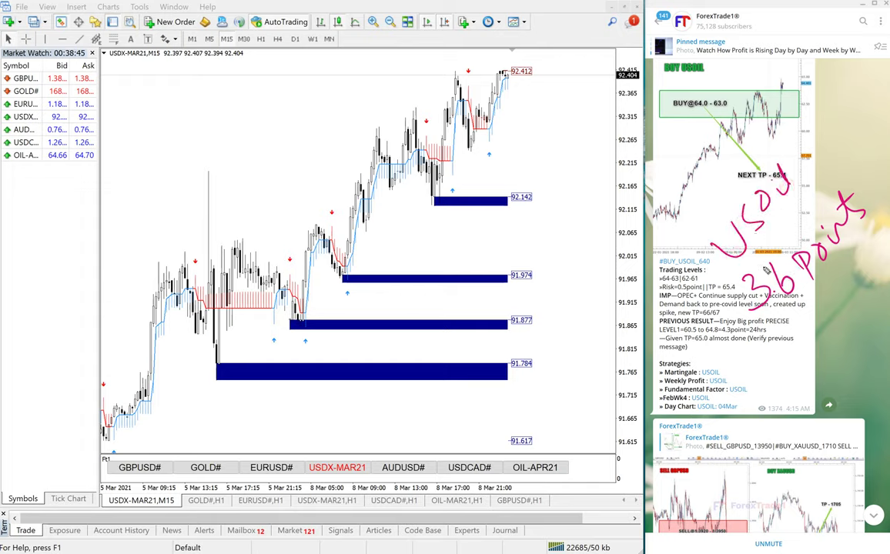
# Clear the oil notes, bring up the SELL GBPUSD and BUY XAUUSD post, and handwrite an underlined 'Sell GBPUSD' beside it
pyautogui.scroll(-5, 773, 270)
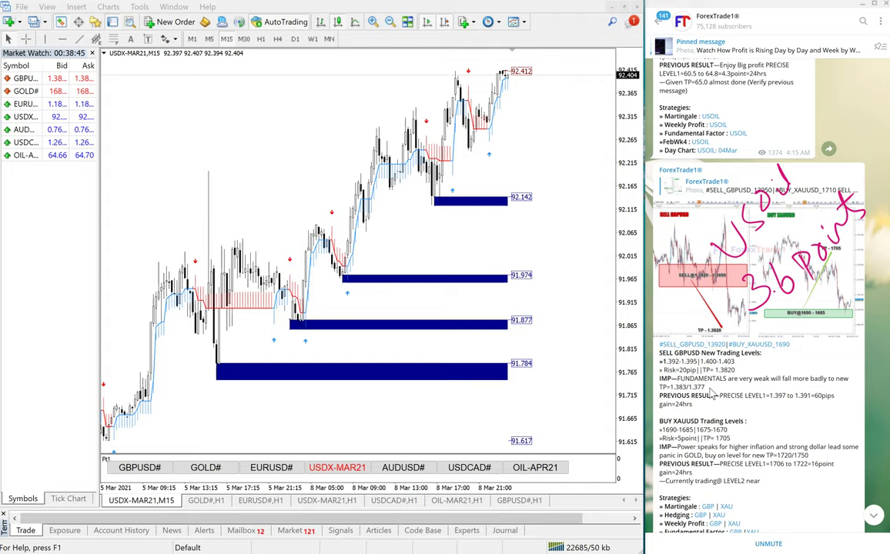
pyautogui.press('Escape')
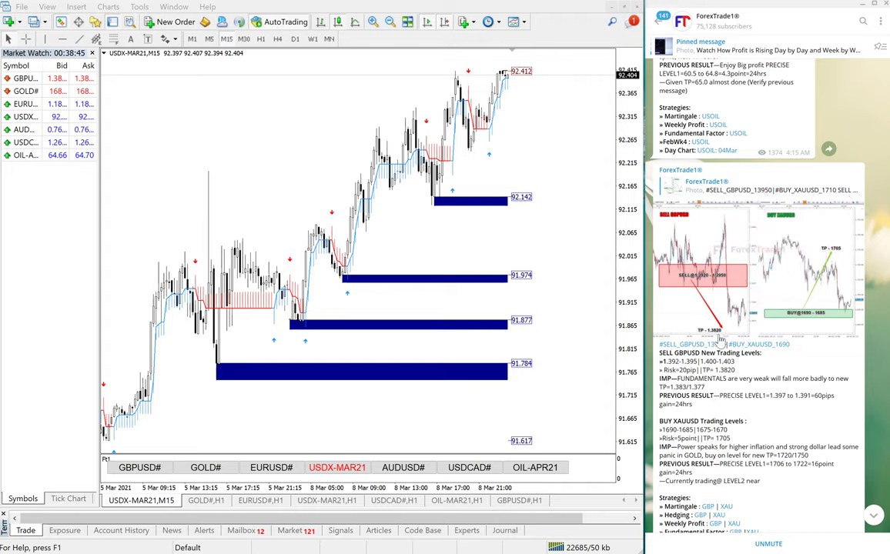
pyautogui.moveTo(763, 353)
pyautogui.mouseDown()
pyautogui.moveTo(766, 388)
pyautogui.moveTo(794, 355)
pyautogui.mouseUp()
pyautogui.press('Escape')
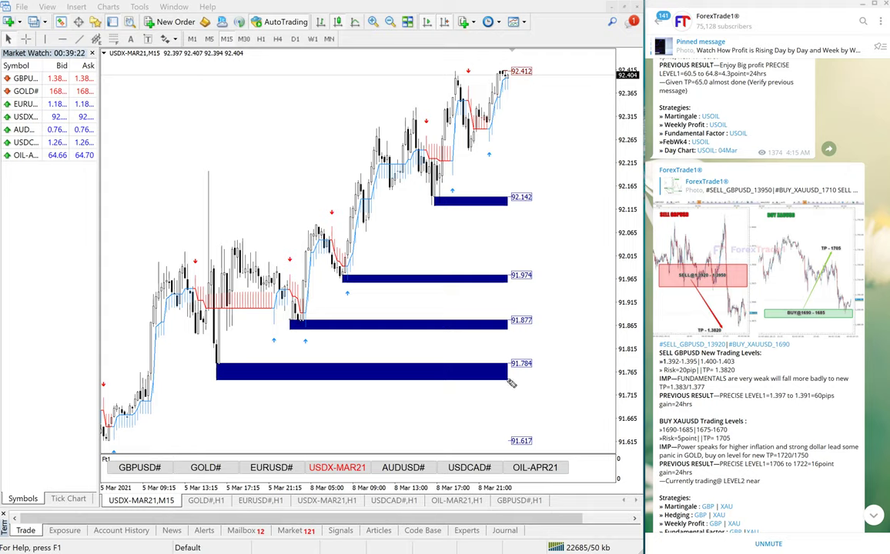
pyautogui.moveTo(524, 375); pyautogui.dragTo(541, 394)
pyautogui.moveTo(532, 355)
pyautogui.mouseDown()
pyautogui.moveTo(564, 356)
pyautogui.moveTo(545, 373)
pyautogui.mouseUp()
pyautogui.moveTo(548, 316)
pyautogui.mouseDown()
pyautogui.moveTo(570, 351)
pyautogui.moveTo(560, 340)
pyautogui.mouseUp()
pyautogui.moveTo(571, 303); pyautogui.dragTo(594, 298)
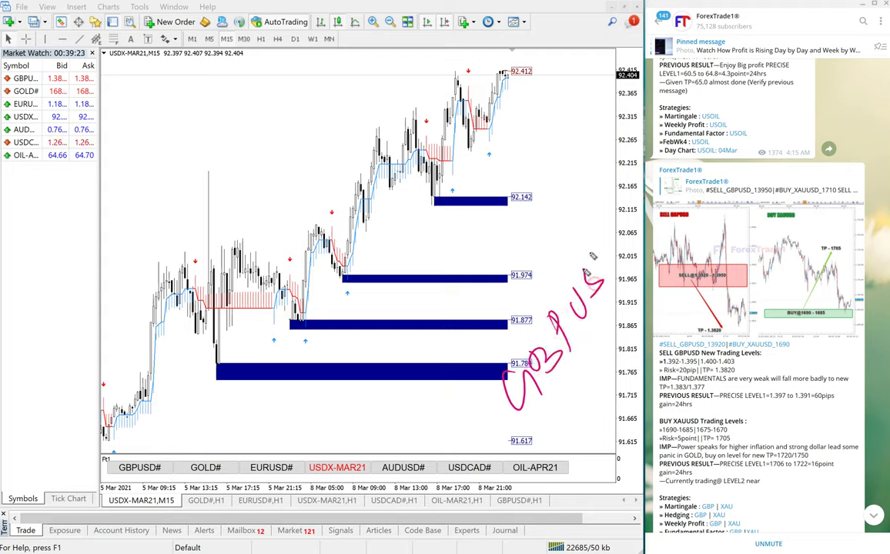
pyautogui.moveTo(594, 256); pyautogui.dragTo(611, 280)
pyautogui.moveTo(593, 253); pyautogui.dragTo(612, 279)
pyautogui.moveTo(479, 350)
pyautogui.mouseDown()
pyautogui.moveTo(510, 297)
pyautogui.moveTo(555, 263)
pyautogui.mouseUp()
pyautogui.moveTo(531, 440); pyautogui.dragTo(682, 223)
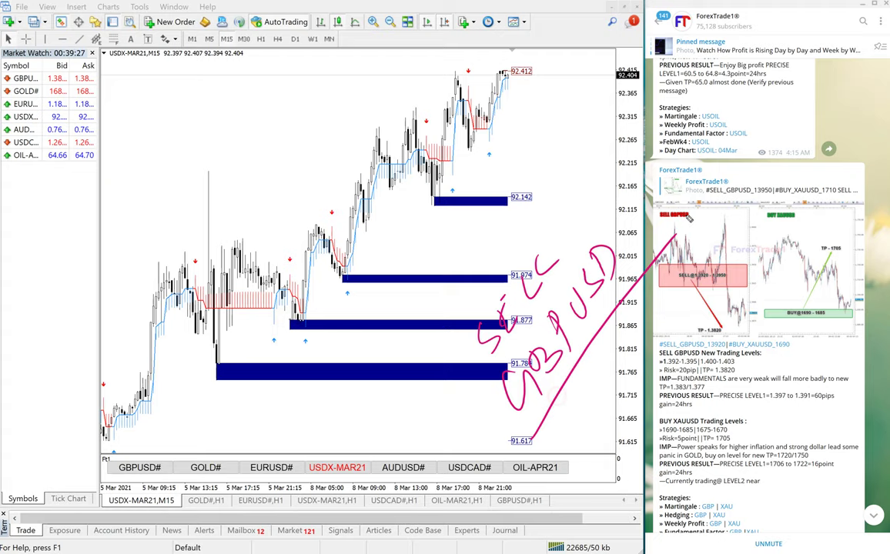
# Handwrite the GBPUSD gain as '140 pips' beneath the underlined 'Sell GBPUSD' heading
pyautogui.moveTo(556, 423); pyautogui.dragTo(587, 466)
pyautogui.moveTo(590, 407); pyautogui.dragTo(607, 414)
pyautogui.moveTo(599, 404); pyautogui.dragTo(614, 430)
pyautogui.moveTo(617, 382); pyautogui.dragTo(615, 383)
pyautogui.moveTo(636, 341); pyautogui.dragTo(664, 382)
pyautogui.moveTo(636, 339)
pyautogui.mouseDown()
pyautogui.moveTo(645, 356)
pyautogui.moveTo(668, 356)
pyautogui.mouseUp()
pyautogui.moveTo(659, 306)
pyautogui.mouseDown()
pyautogui.moveTo(679, 339)
pyautogui.moveTo(672, 317)
pyautogui.mouseUp()
pyautogui.moveTo(683, 283); pyautogui.dragTo(680, 322)
# Handwrite 'XAUUSD' diagonally over the post's trading levels and underline it
pyautogui.moveTo(653, 458)
pyautogui.mouseDown()
pyautogui.moveTo(658, 498)
pyautogui.moveTo(670, 471)
pyautogui.mouseUp()
pyautogui.moveTo(668, 468)
pyautogui.mouseDown()
pyautogui.moveTo(679, 437)
pyautogui.moveTo(691, 462)
pyautogui.mouseUp()
pyautogui.moveTo(672, 458)
pyautogui.mouseDown()
pyautogui.moveTo(695, 446)
pyautogui.moveTo(734, 375)
pyautogui.moveTo(745, 376)
pyautogui.mouseUp()
pyautogui.moveTo(746, 330); pyautogui.dragTo(768, 356)
pyautogui.moveTo(678, 531); pyautogui.dragTo(814, 328)
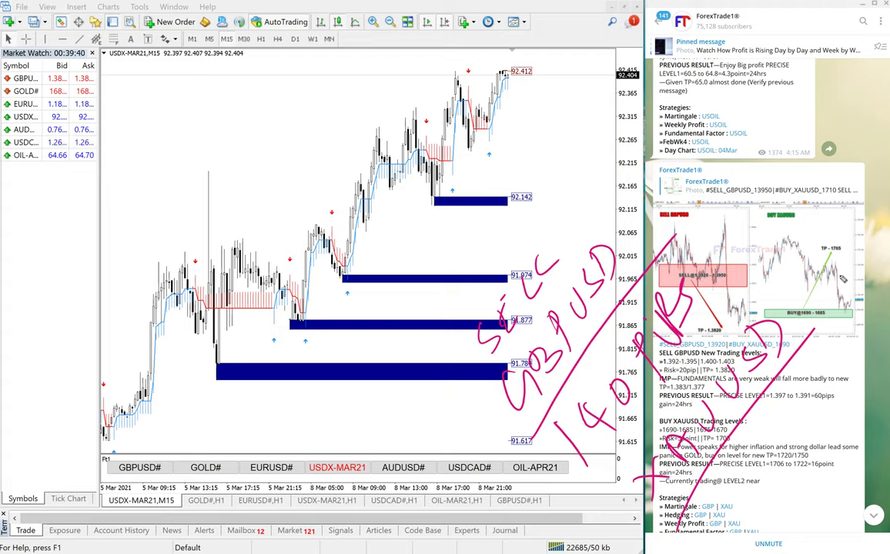
# Handwrite the gold gain as '28 points' beneath the underlined XAUUSD heading
pyautogui.moveTo(716, 488); pyautogui.dragTo(743, 502)
pyautogui.moveTo(761, 465)
pyautogui.mouseDown()
pyautogui.moveTo(753, 485)
pyautogui.moveTo(761, 467)
pyautogui.mouseUp()
pyautogui.moveTo(769, 437)
pyautogui.mouseDown()
pyautogui.moveTo(776, 466)
pyautogui.moveTo(774, 453)
pyautogui.mouseUp()
pyautogui.moveTo(790, 422)
pyautogui.mouseDown()
pyautogui.moveTo(794, 436)
pyautogui.moveTo(787, 418)
pyautogui.mouseUp()
pyautogui.moveTo(799, 404); pyautogui.dragTo(803, 418)
pyautogui.click(797, 393)
pyautogui.moveTo(806, 393); pyautogui.dragTo(821, 402)
pyautogui.moveTo(819, 356); pyautogui.dragTo(831, 397)
pyautogui.moveTo(816, 371); pyautogui.dragTo(833, 361)
pyautogui.moveTo(843, 359)
pyautogui.mouseDown()
pyautogui.moveTo(851, 368)
pyautogui.moveTo(843, 377)
pyautogui.mouseUp()
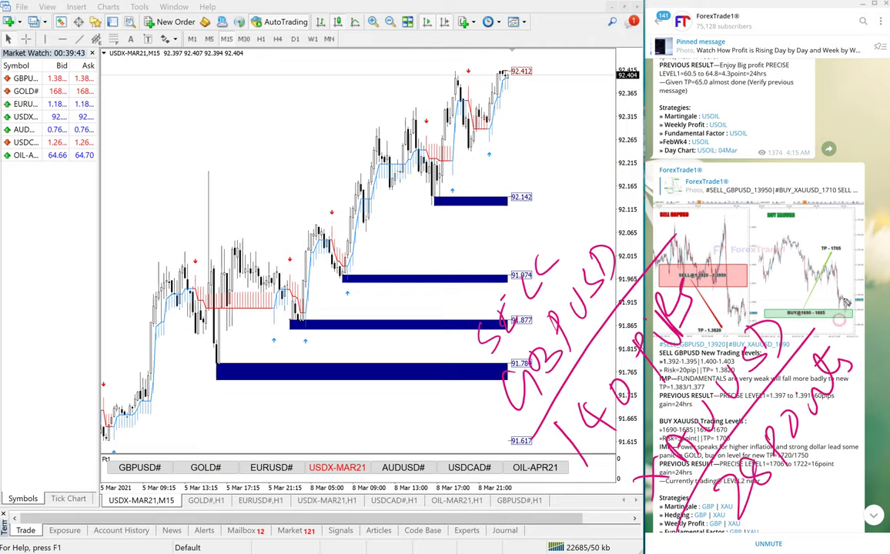
# Clear the drawings, bring up the AUDUSD and USDCAD post, and handwrite an underlined 'AUDUSD' with '100 pips' below it
pyautogui.press('Escape')
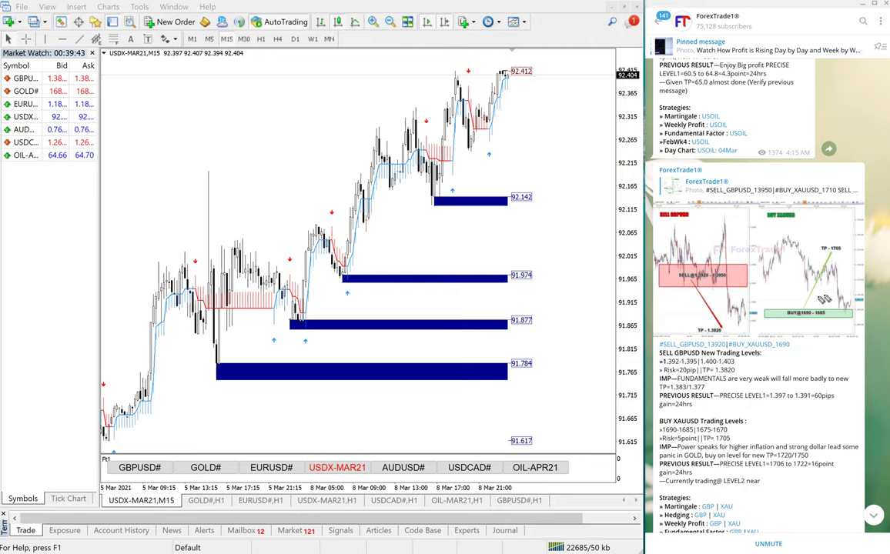
pyautogui.scroll(-1, 792, 323)
pyautogui.scroll(-5, 791, 324)
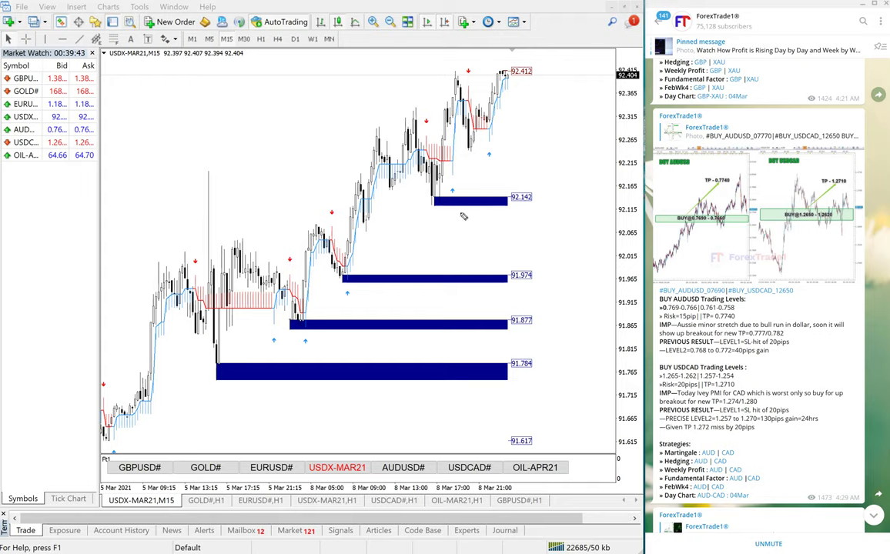
pyautogui.moveTo(495, 247)
pyautogui.mouseDown()
pyautogui.moveTo(508, 260)
pyautogui.moveTo(501, 240)
pyautogui.moveTo(530, 198)
pyautogui.moveTo(548, 179)
pyautogui.moveTo(563, 189)
pyautogui.mouseUp()
pyautogui.moveTo(567, 151); pyautogui.dragTo(578, 171)
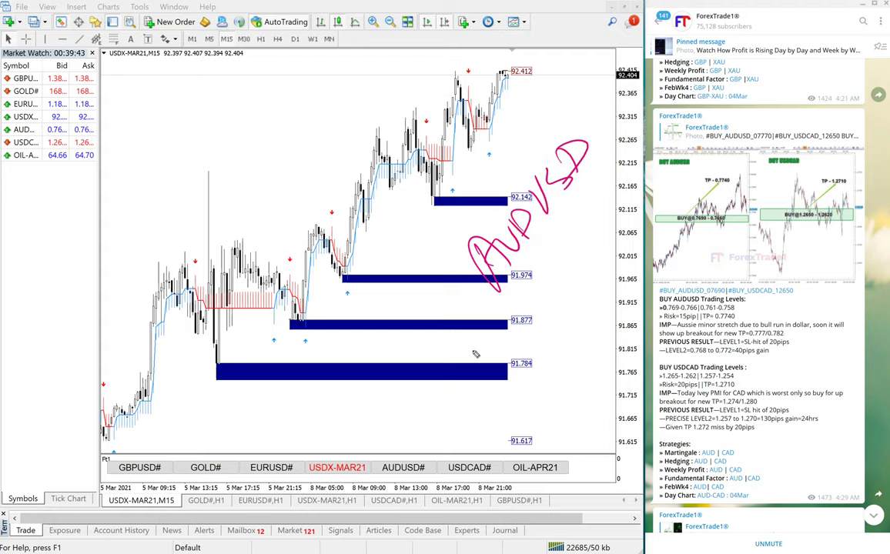
pyautogui.moveTo(476, 348); pyautogui.dragTo(622, 146)
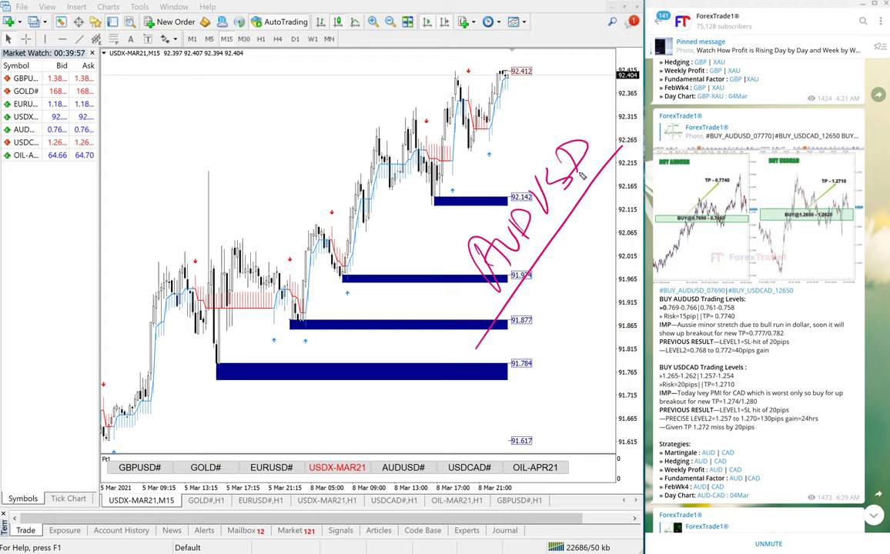
pyautogui.moveTo(531, 296)
pyautogui.mouseDown()
pyautogui.moveTo(539, 316)
pyautogui.moveTo(596, 258)
pyautogui.moveTo(626, 189)
pyautogui.moveTo(635, 223)
pyautogui.mouseUp()
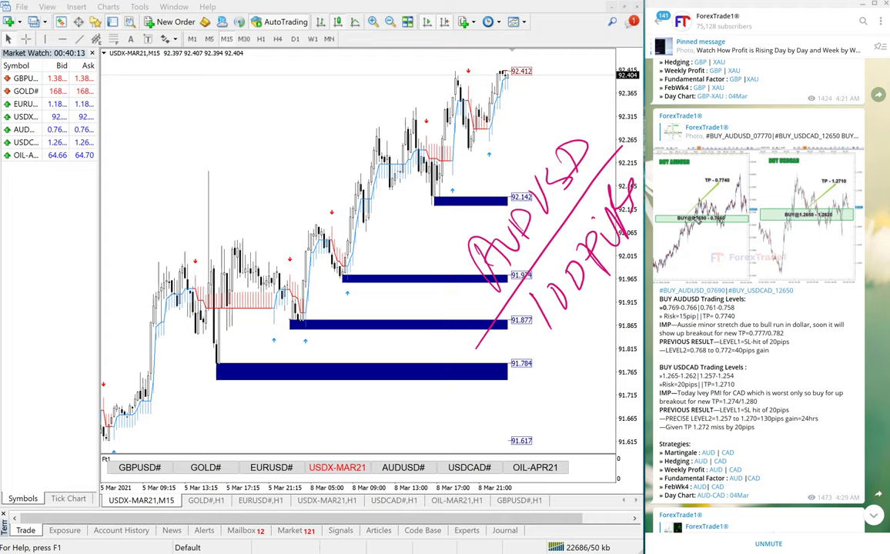
# Rule off the AUDUSD result with a diagonal line and handwrite an underlined 'USDCAD' below it
pyautogui.moveTo(486, 352)
pyautogui.mouseDown()
pyautogui.moveTo(645, 246)
pyautogui.moveTo(543, 419)
pyautogui.moveTo(608, 361)
pyautogui.moveTo(649, 304)
pyautogui.moveTo(670, 312)
pyautogui.mouseUp()
pyautogui.moveTo(675, 262); pyautogui.dragTo(682, 286)
pyautogui.moveTo(674, 260); pyautogui.dragTo(684, 293)
pyautogui.moveTo(577, 484); pyautogui.dragTo(749, 245)
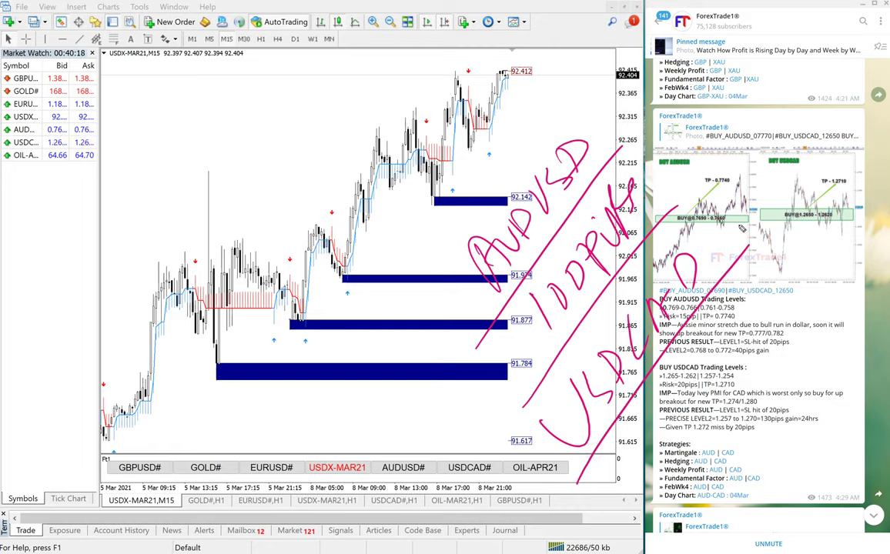
# Handwrite '2 Entries' beneath the USDCAD heading and underline it
pyautogui.moveTo(608, 465); pyautogui.dragTo(637, 479)
pyautogui.moveTo(634, 436)
pyautogui.mouseDown()
pyautogui.moveTo(641, 455)
pyautogui.moveTo(658, 416)
pyautogui.mouseUp()
pyautogui.moveTo(667, 394)
pyautogui.mouseDown()
pyautogui.moveTo(673, 402)
pyautogui.moveTo(702, 370)
pyautogui.mouseUp()
pyautogui.moveTo(715, 341); pyautogui.dragTo(710, 360)
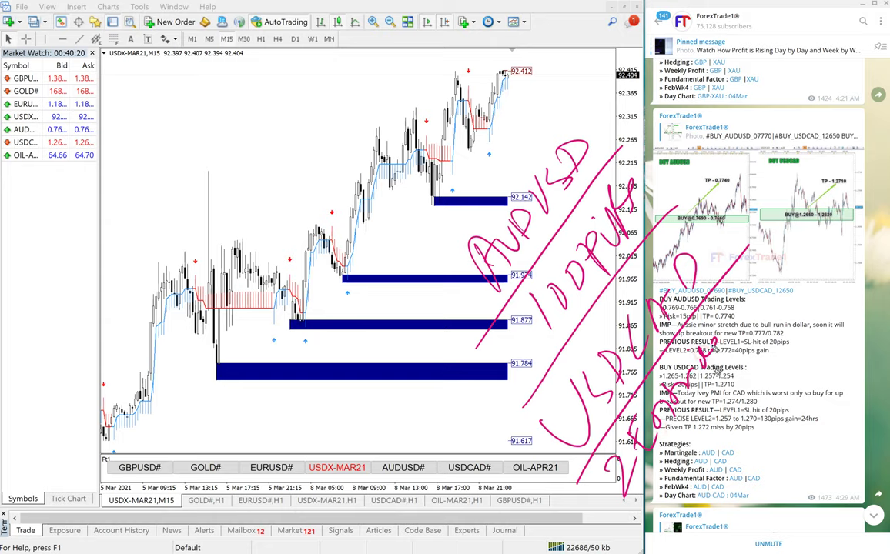
pyautogui.moveTo(622, 514); pyautogui.dragTo(747, 335)
# Handwrite the gains of the two USDCAD entries as '90 pips' and '50 pips' over the post
pyautogui.moveTo(702, 448); pyautogui.dragTo(700, 470)
pyautogui.moveTo(720, 437)
pyautogui.mouseDown()
pyautogui.moveTo(727, 453)
pyautogui.moveTo(720, 438)
pyautogui.mouseUp()
pyautogui.moveTo(752, 427)
pyautogui.mouseDown()
pyautogui.moveTo(746, 389)
pyautogui.moveTo(756, 405)
pyautogui.moveTo(781, 356)
pyautogui.moveTo(803, 463)
pyautogui.mouseUp()
pyautogui.click(745, 365)
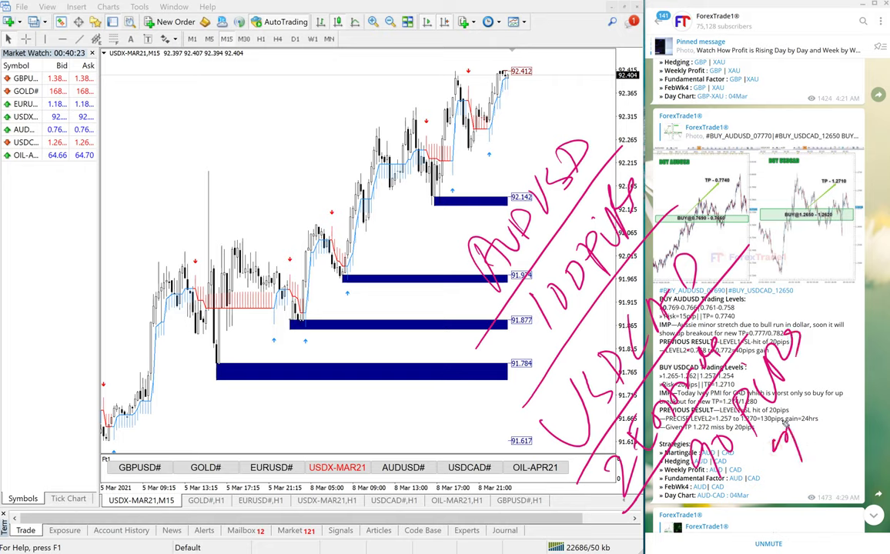
pyautogui.moveTo(785, 422)
pyautogui.mouseDown()
pyautogui.moveTo(766, 508)
pyautogui.moveTo(821, 439)
pyautogui.moveTo(836, 479)
pyautogui.mouseUp()
pyautogui.moveTo(830, 441); pyautogui.dragTo(842, 452)
pyautogui.click(861, 398)
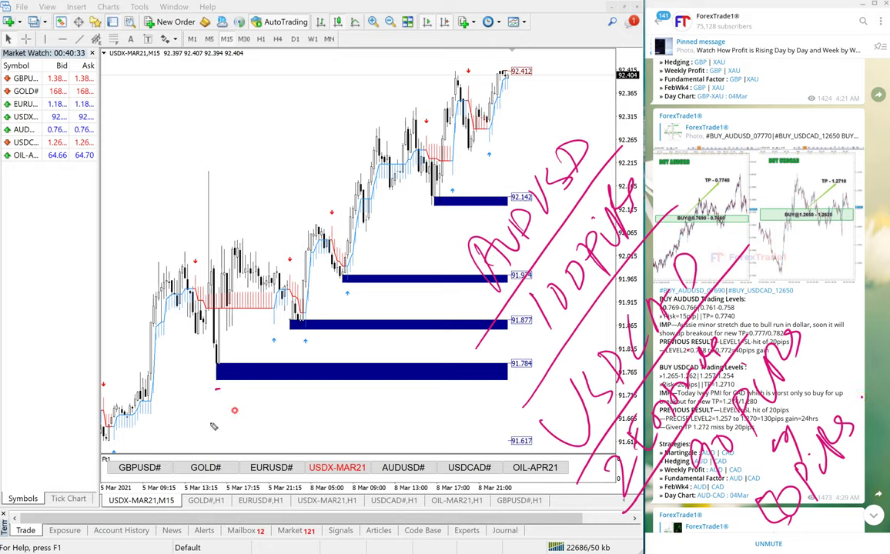
# Handwrite 'Total = 140 pips on USDCAD' across the chart and rule a long diagonal line beneath it
pyautogui.moveTo(253, 428); pyautogui.dragTo(216, 389)
pyautogui.moveTo(191, 422)
pyautogui.mouseDown()
pyautogui.moveTo(243, 374)
pyautogui.moveTo(262, 166)
pyautogui.moveTo(301, 180)
pyautogui.moveTo(343, 77)
pyautogui.moveTo(383, 51)
pyautogui.moveTo(379, 82)
pyautogui.mouseUp()
pyautogui.moveTo(308, 364); pyautogui.dragTo(306, 368)
pyautogui.moveTo(308, 342); pyautogui.dragTo(339, 336)
pyautogui.moveTo(343, 249)
pyautogui.mouseDown()
pyautogui.moveTo(356, 260)
pyautogui.moveTo(339, 206)
pyautogui.moveTo(381, 127)
pyautogui.moveTo(428, 139)
pyautogui.mouseUp()
pyautogui.moveTo(350, 462)
pyautogui.mouseDown()
pyautogui.moveTo(416, 262)
pyautogui.moveTo(508, 77)
pyautogui.mouseUp()
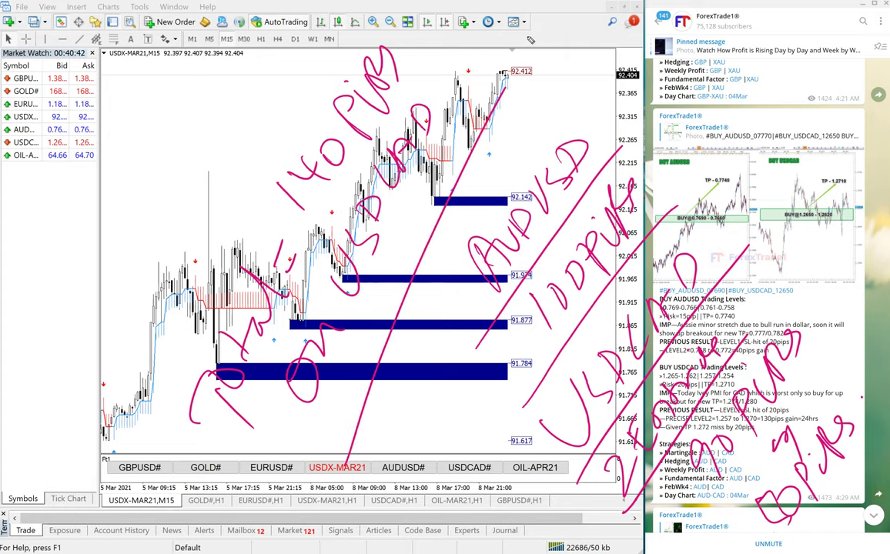
# Clear the drawings, bring up the SELL EURUSD and SELL USDX post, and handwrite an underlined 'EURUSD' on the chart
pyautogui.press('e')
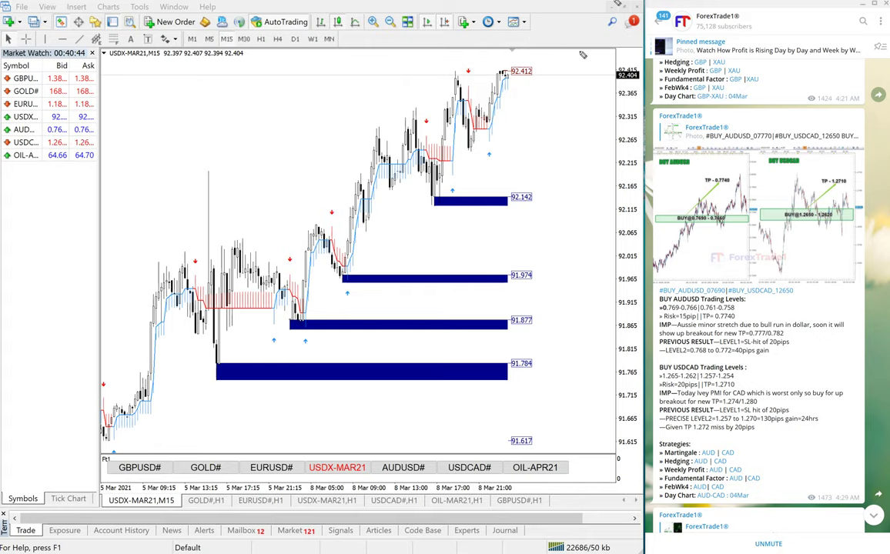
pyautogui.scroll(-3, 724, 285)
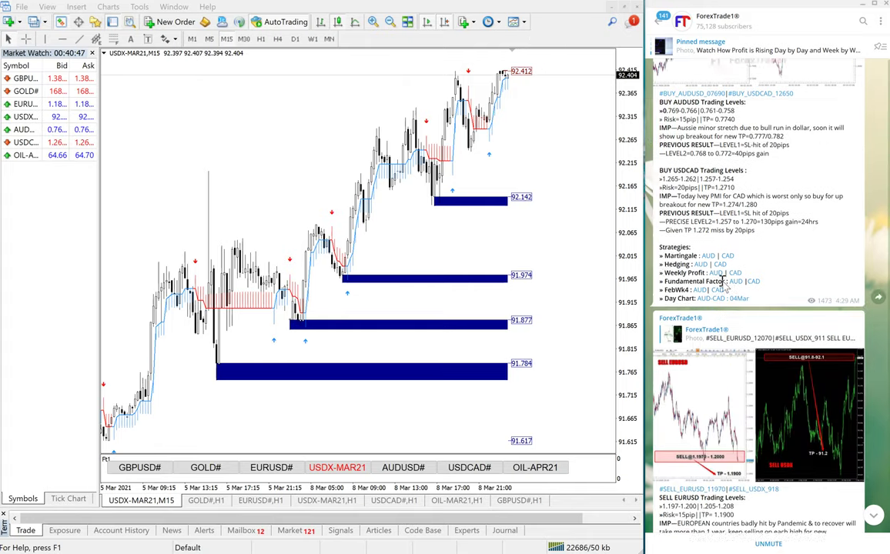
pyautogui.scroll(-3, 724, 285)
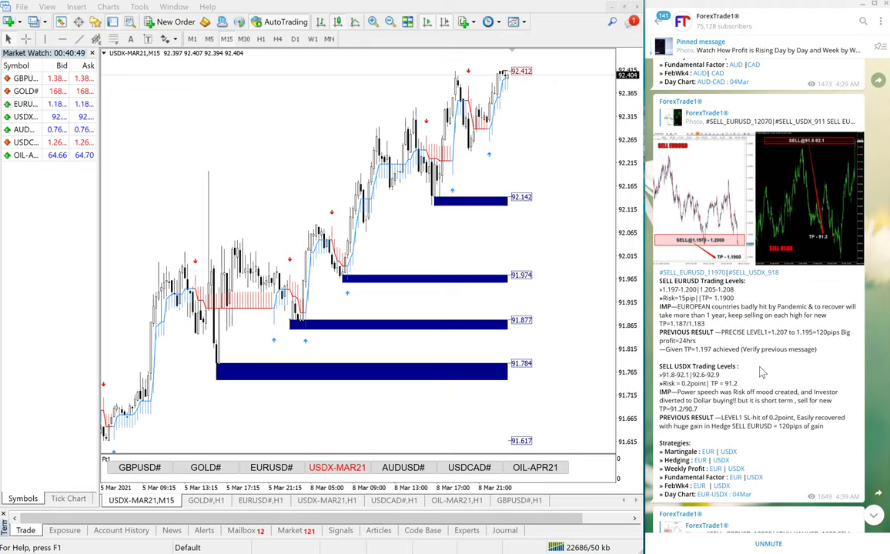
pyautogui.moveTo(350, 308)
pyautogui.mouseDown()
pyautogui.moveTo(370, 287)
pyautogui.moveTo(376, 292)
pyautogui.mouseUp()
pyautogui.press('Escape')
pyautogui.moveTo(300, 349)
pyautogui.mouseDown()
pyautogui.moveTo(331, 356)
pyautogui.moveTo(385, 245)
pyautogui.mouseUp()
pyautogui.moveTo(380, 200)
pyautogui.mouseDown()
pyautogui.moveTo(398, 223)
pyautogui.moveTo(391, 229)
pyautogui.mouseUp()
pyautogui.moveTo(339, 412); pyautogui.dragTo(468, 187)
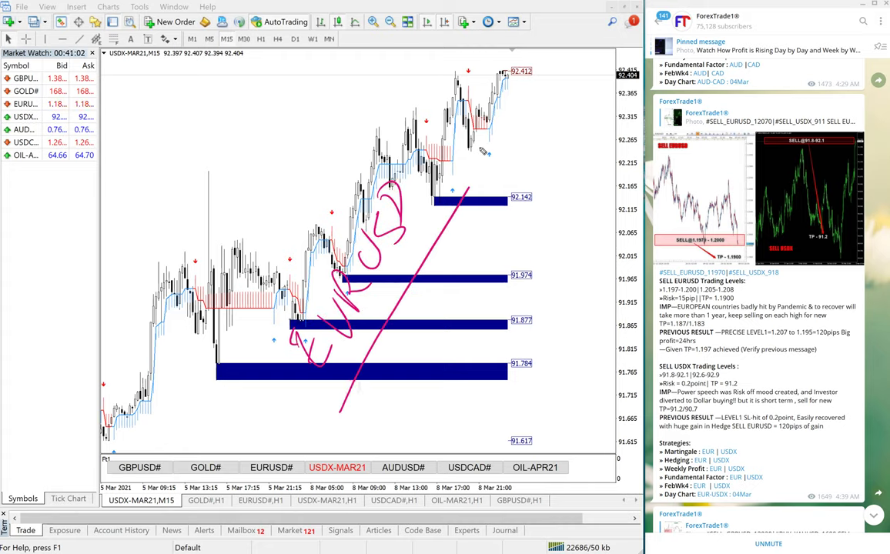
# Handwrite the EURUSD gain as '80 pips' beneath the heading and double-underline it
pyautogui.moveTo(414, 375); pyautogui.dragTo(505, 237)
pyautogui.moveTo(433, 431); pyautogui.dragTo(534, 249)
pyautogui.moveTo(454, 416); pyautogui.dragTo(544, 256)
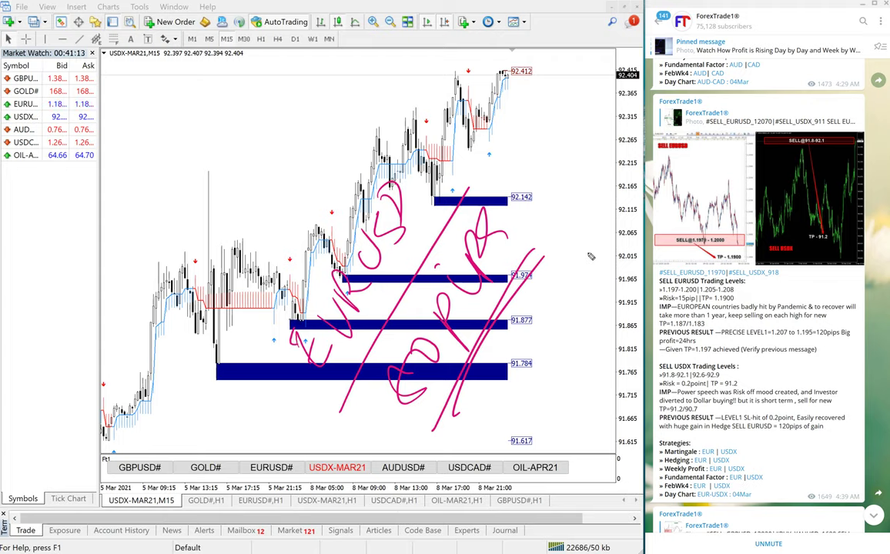
# Clear the EURUSD notes, handwrite 'Out of 7' diagonally over the chart's upper part, and underline it
pyautogui.press('e')
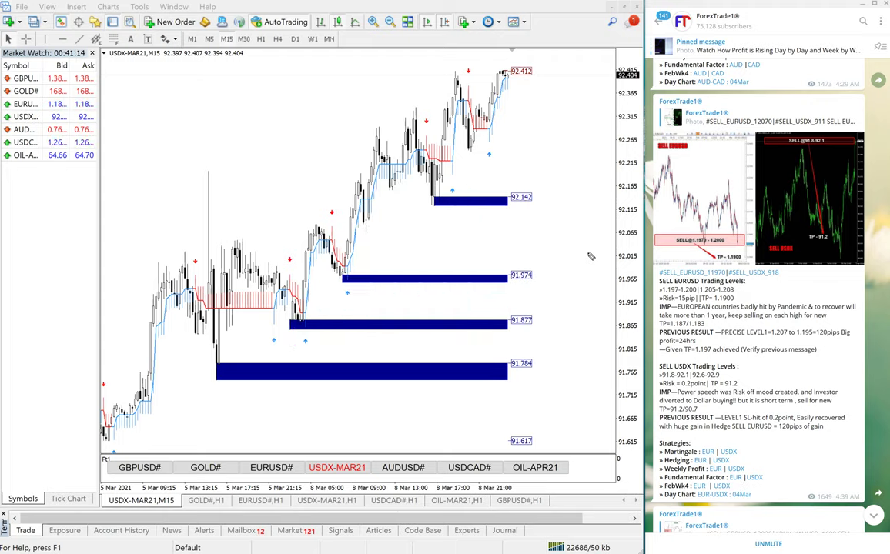
pyautogui.moveTo(152, 219); pyautogui.dragTo(178, 250)
pyautogui.moveTo(150, 221); pyautogui.dragTo(183, 250)
pyautogui.moveTo(173, 195); pyautogui.dragTo(204, 218)
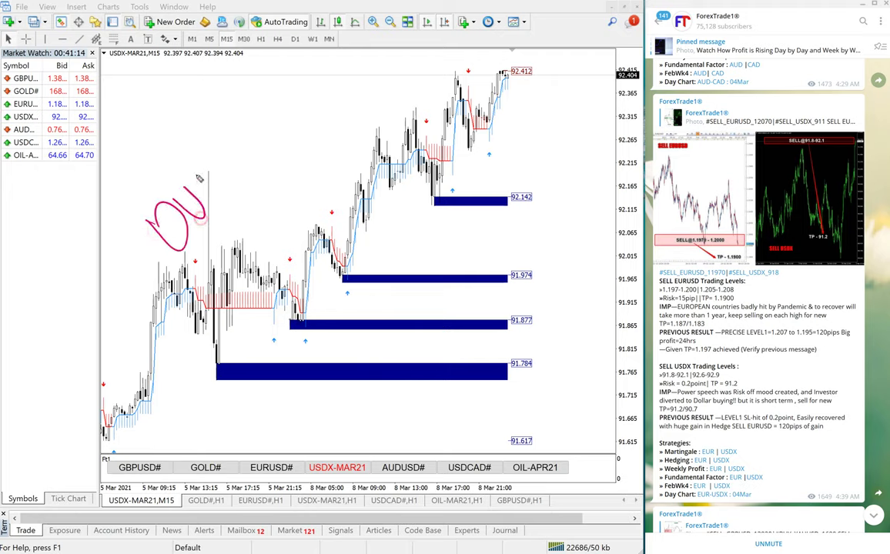
pyautogui.moveTo(199, 179)
pyautogui.mouseDown()
pyautogui.moveTo(164, 142)
pyautogui.moveTo(212, 92)
pyautogui.moveTo(220, 68)
pyautogui.moveTo(231, 108)
pyautogui.mouseUp()
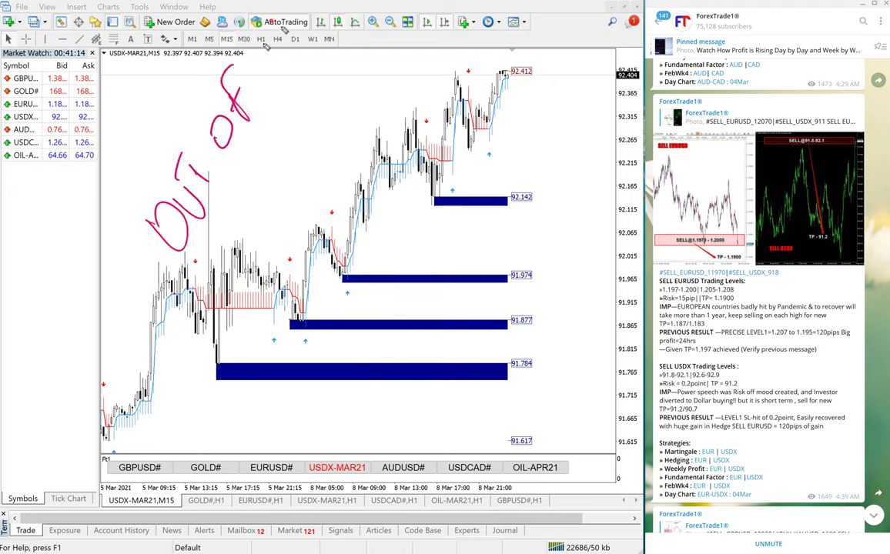
pyautogui.moveTo(263, 38); pyautogui.dragTo(304, 60)
pyautogui.moveTo(276, 57); pyautogui.dragTo(295, 42)
pyautogui.moveTo(199, 293); pyautogui.dragTo(352, 36)
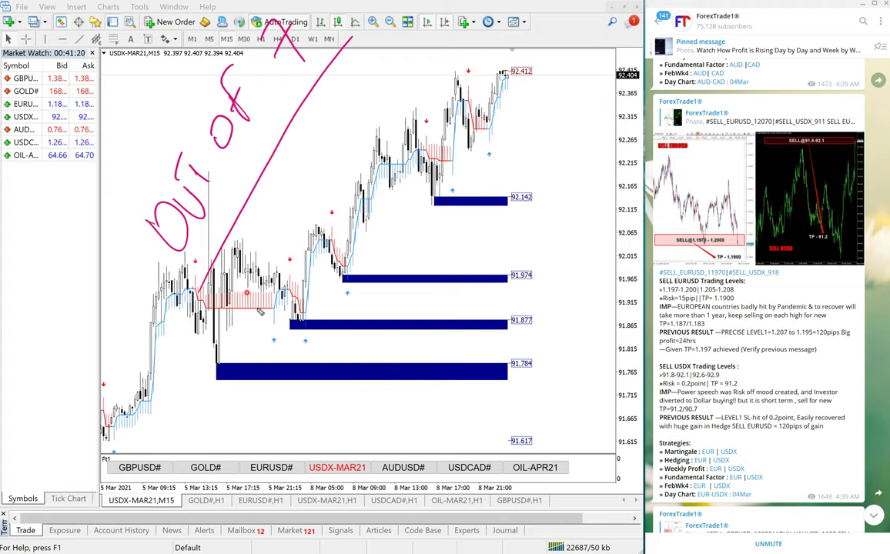
# Handwrite the summary '6 performed well. 1 - cost to cost exit (USDX)' below the 'Out of 7' heading
pyautogui.moveTo(260, 313)
pyautogui.mouseDown()
pyautogui.moveTo(258, 209)
pyautogui.moveTo(287, 189)
pyautogui.moveTo(342, 209)
pyautogui.moveTo(340, 150)
pyautogui.moveTo(373, 71)
pyautogui.moveTo(410, 85)
pyautogui.mouseUp()
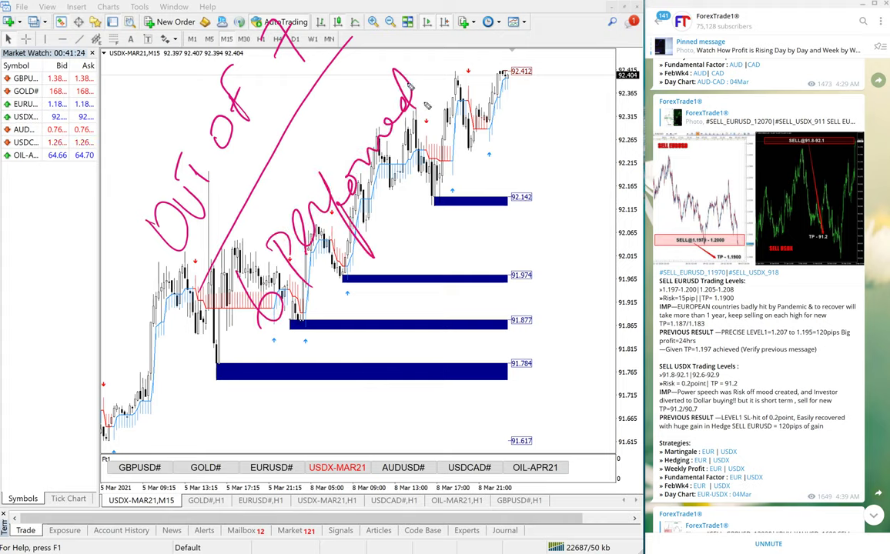
pyautogui.moveTo(297, 346)
pyautogui.mouseDown()
pyautogui.moveTo(339, 274)
pyautogui.moveTo(379, 262)
pyautogui.moveTo(362, 385)
pyautogui.moveTo(427, 354)
pyautogui.moveTo(462, 350)
pyautogui.moveTo(468, 240)
pyautogui.moveTo(473, 254)
pyautogui.moveTo(497, 189)
pyautogui.moveTo(532, 143)
pyautogui.moveTo(462, 362)
pyautogui.moveTo(473, 400)
pyautogui.moveTo(500, 324)
pyautogui.moveTo(510, 414)
pyautogui.moveTo(541, 293)
pyautogui.mouseUp()
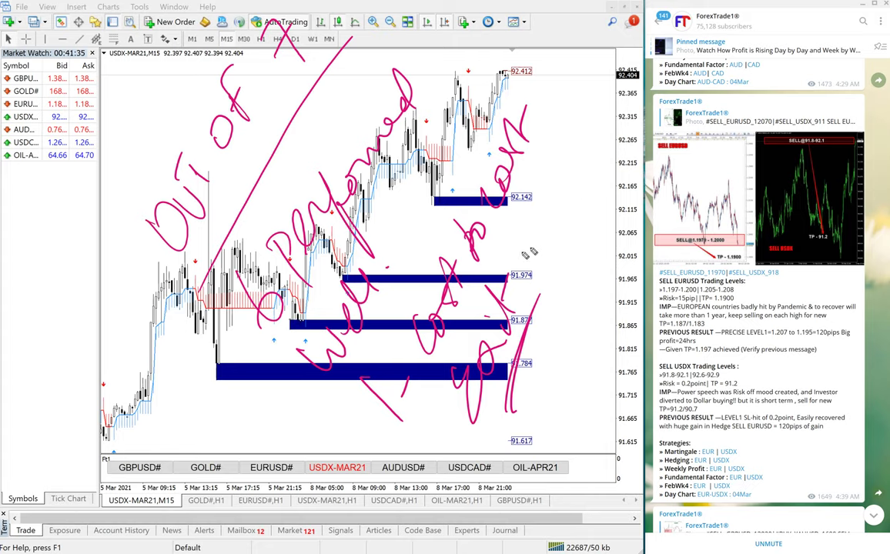
pyautogui.moveTo(518, 223)
pyautogui.mouseDown()
pyautogui.moveTo(531, 231)
pyautogui.moveTo(576, 163)
pyautogui.mouseUp()
pyautogui.moveTo(563, 128)
pyautogui.mouseDown()
pyautogui.moveTo(580, 140)
pyautogui.moveTo(562, 141)
pyautogui.mouseUp()
pyautogui.moveTo(552, 91); pyautogui.dragTo(587, 128)
pyautogui.click(601, 100)
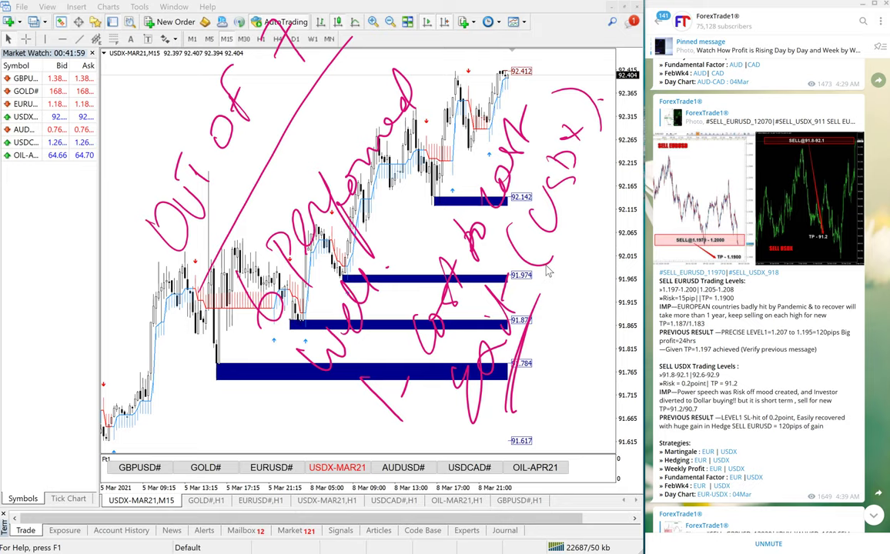
# Show the ForexTrade1 channel info, circle its t.me/forextrade1 link, and return to the GBPUSD and XAUUSD post
pyautogui.scroll(4, 670, 198)
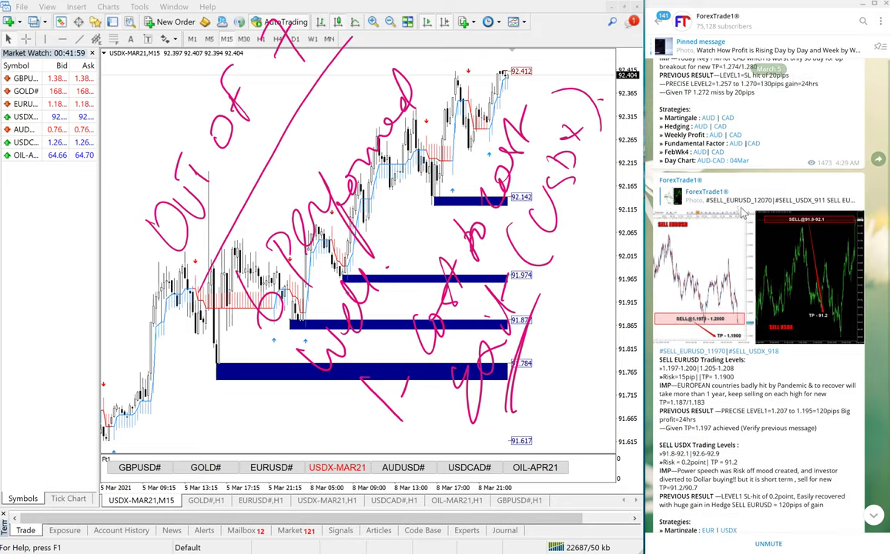
pyautogui.scroll(5, 743, 202)
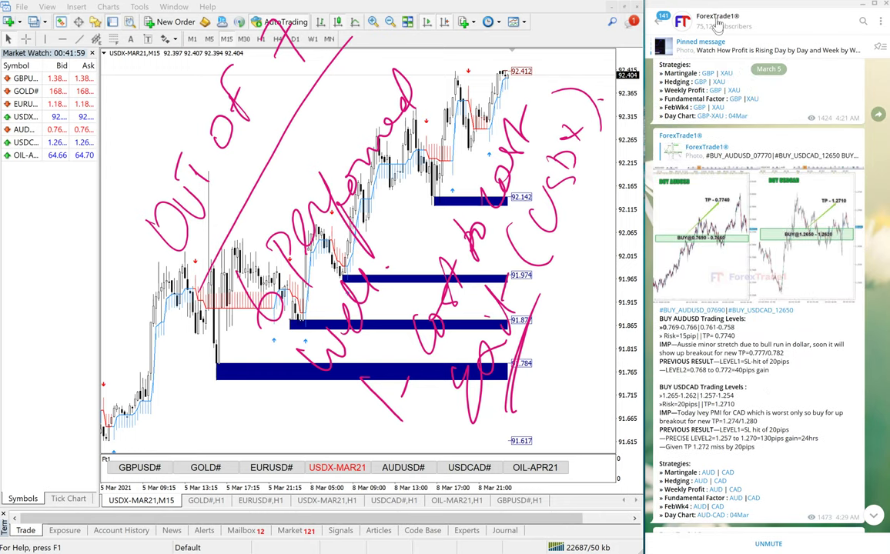
pyautogui.click(718, 20)
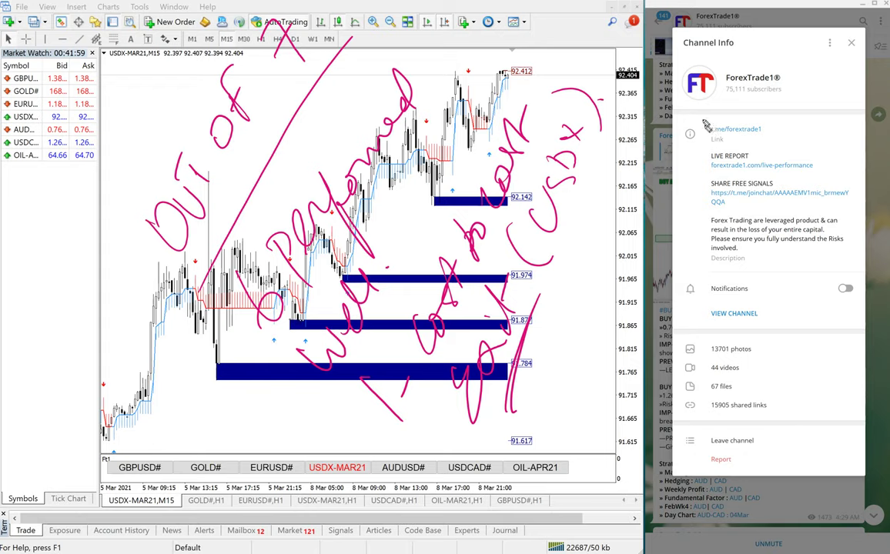
pyautogui.moveTo(766, 108); pyautogui.dragTo(769, 103)
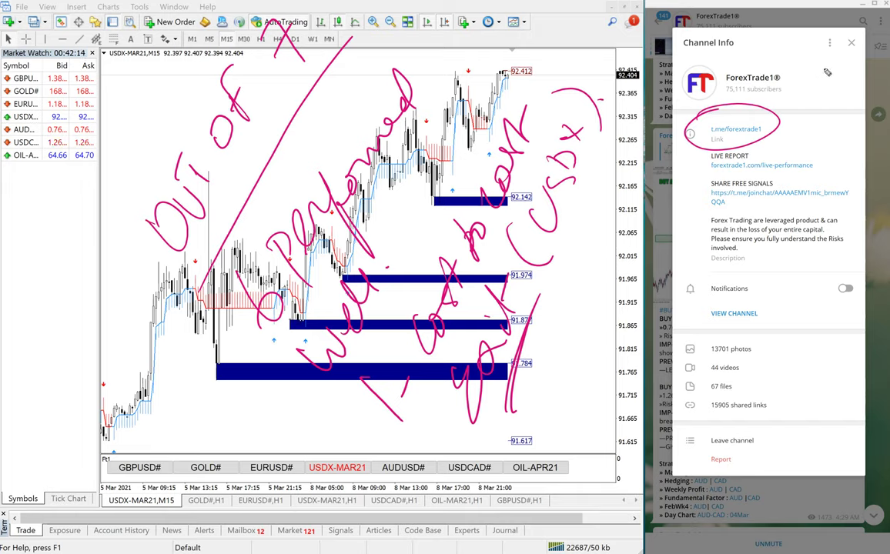
pyautogui.click(851, 42)
pyautogui.scroll(5, 799, 139)
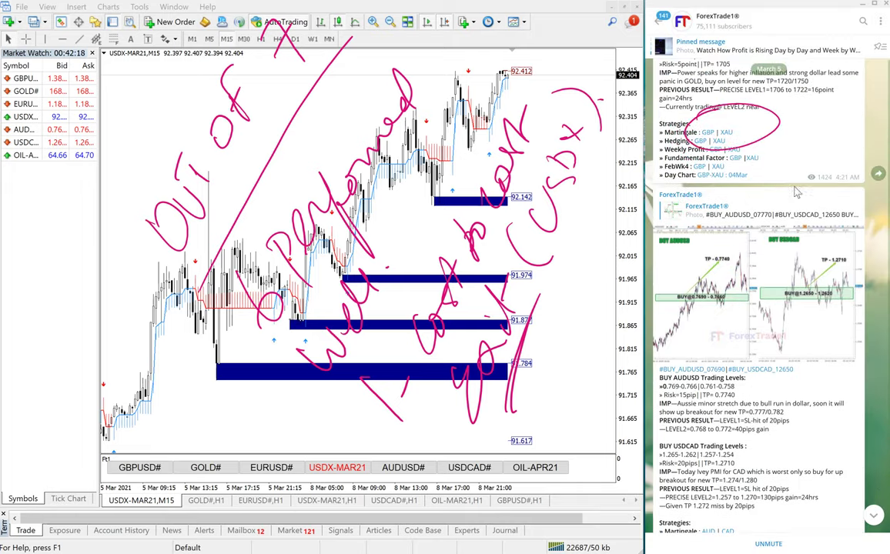
pyautogui.scroll(6, 793, 195)
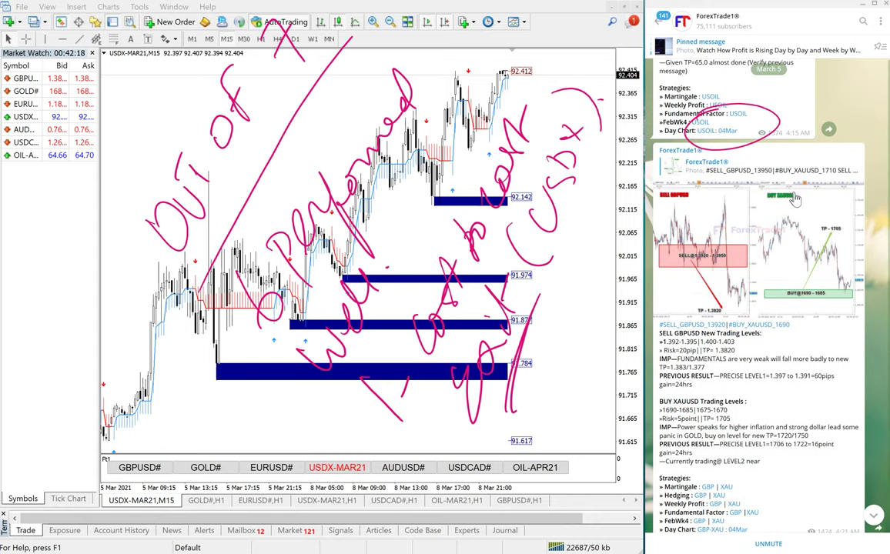